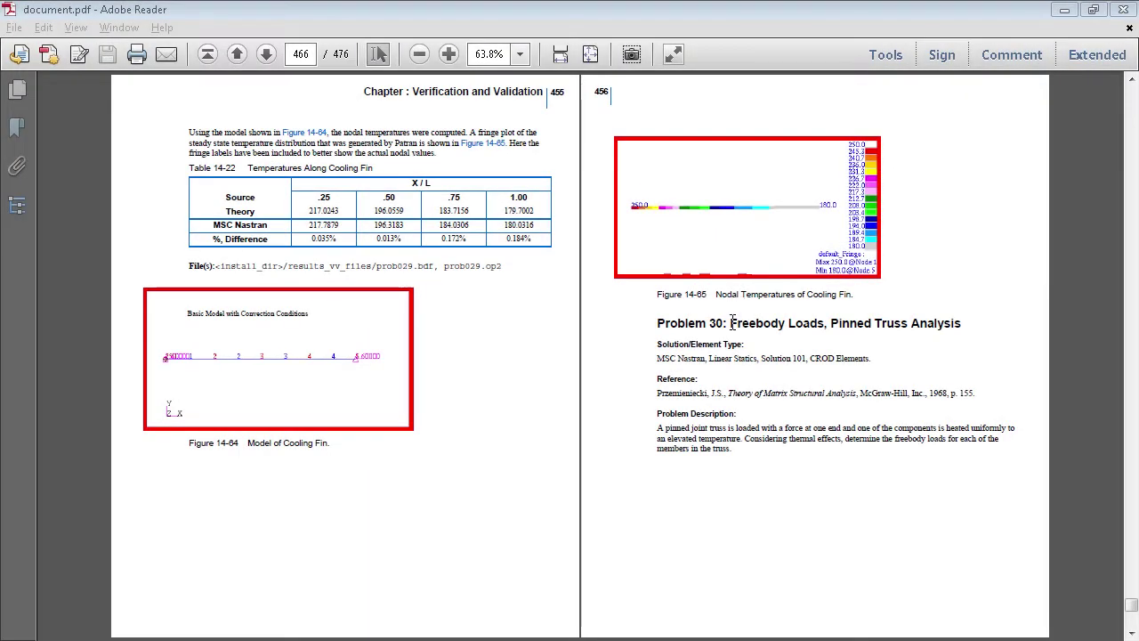
Step: Highlight 'Freebody Loads' in the Problem 30 heading and the page number 456 in the manual
{"action": "left_click_drag", "start_coordinate": [732, 322], "coordinate": [866, 326]}
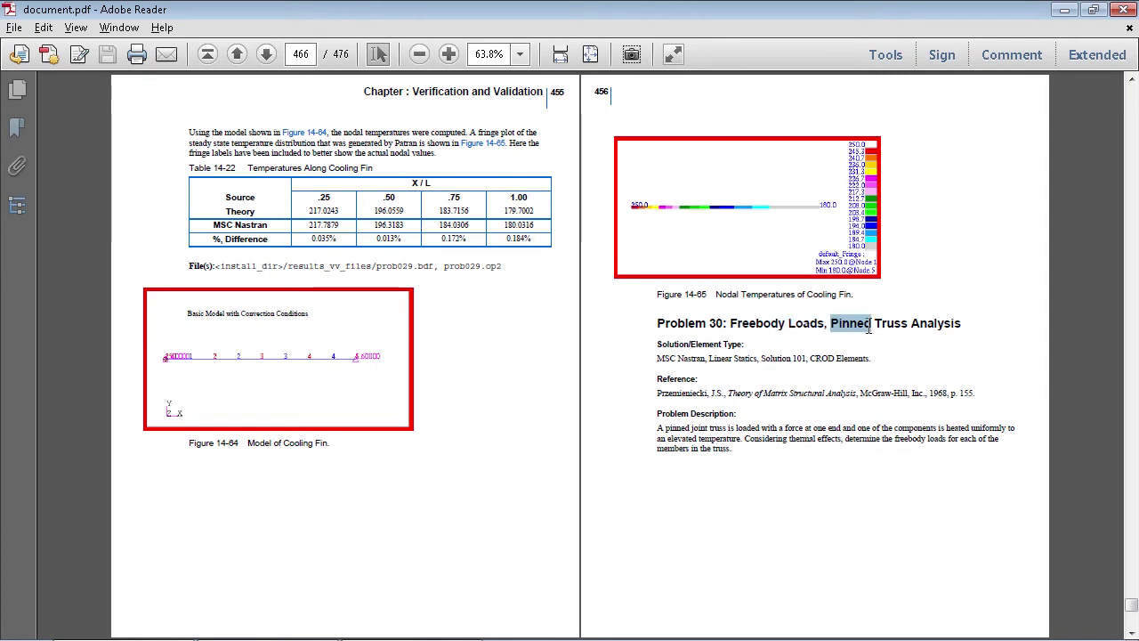
{"action": "left_click", "coordinate": [598, 90]}
{"action": "left_click_drag", "start_coordinate": [605, 89], "coordinate": [611, 92]}
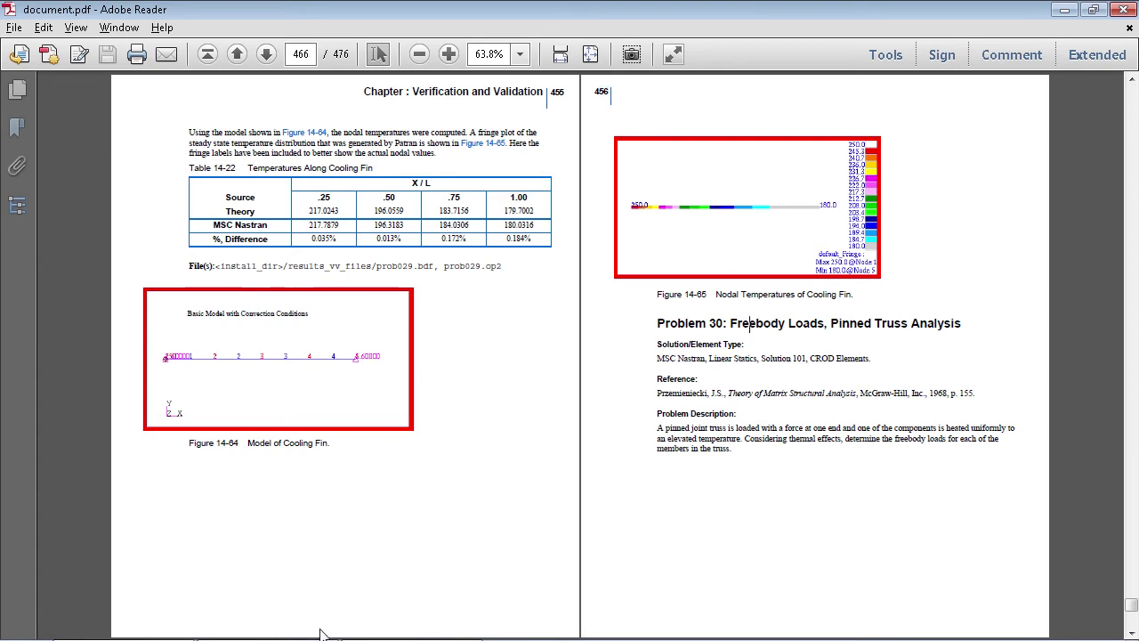
{"action": "mouse_move", "coordinate": [310, 637]}
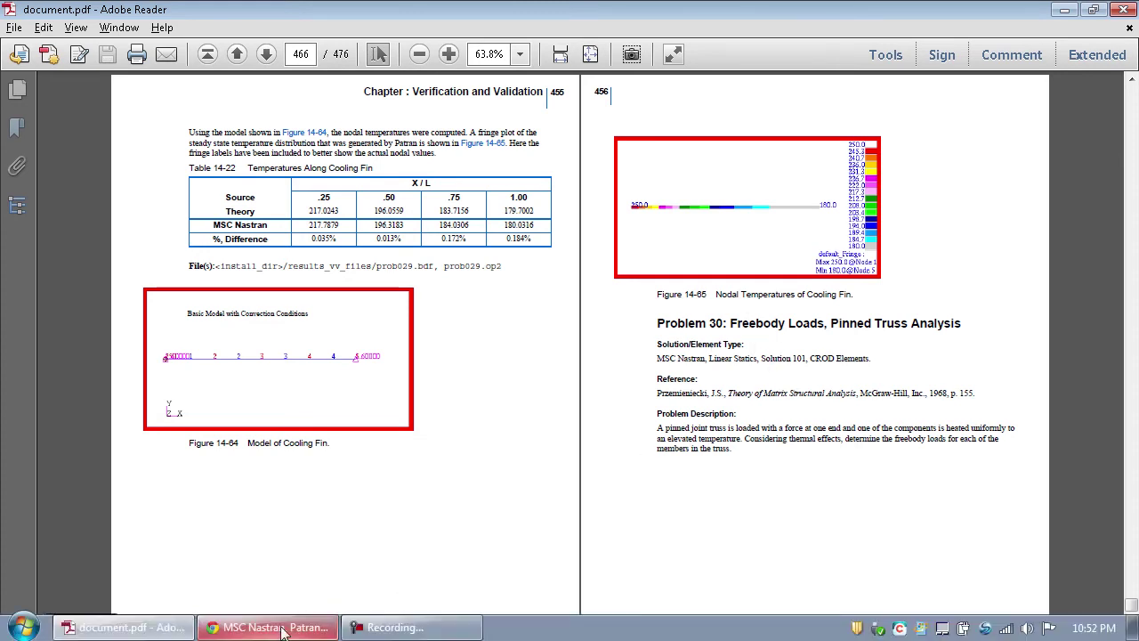
Step: Seek the YouTube Pinned Truss tutorial to 11:28, pause it, and minimize the browser
{"action": "left_click", "coordinate": [307, 625]}
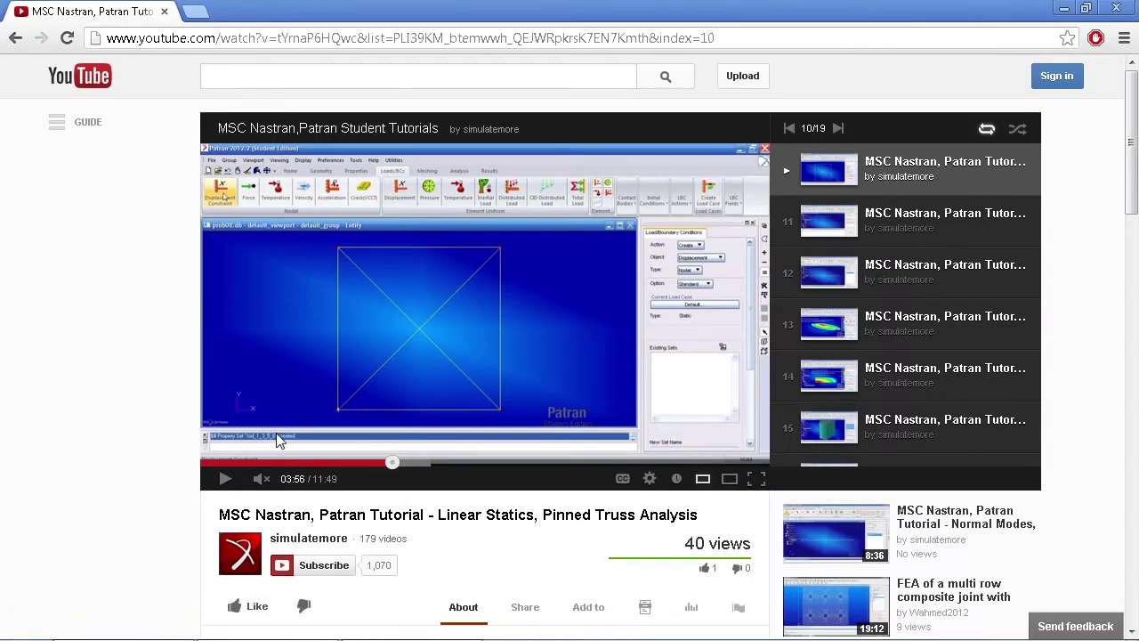
{"action": "left_click", "coordinate": [422, 462]}
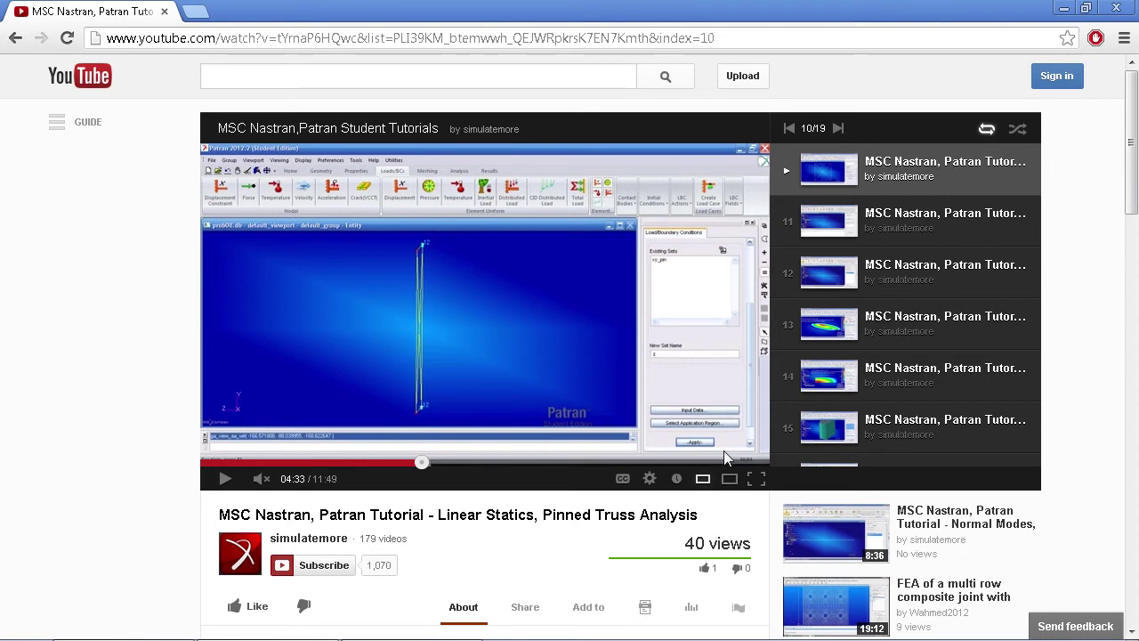
{"action": "left_click", "coordinate": [744, 462]}
{"action": "key", "text": "space"}
{"action": "left_click", "coordinate": [225, 479]}
{"action": "left_click", "coordinate": [1064, 9]}
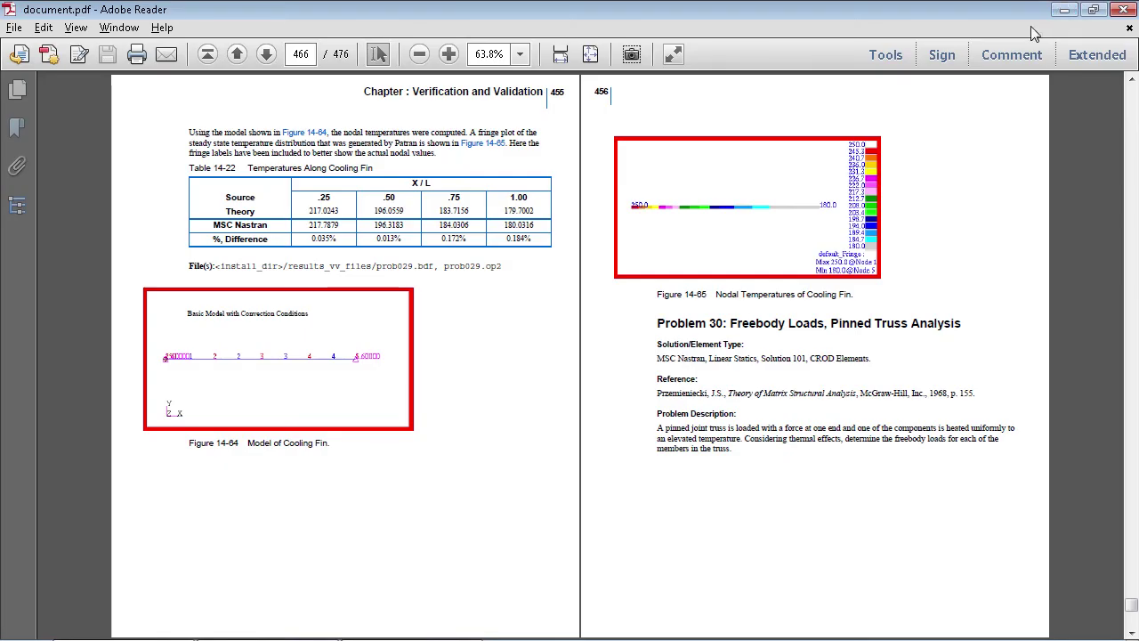
Step: Launch Patran from the desktop and stop the YouTube tutorial playback
{"action": "left_click", "coordinate": [1064, 9]}
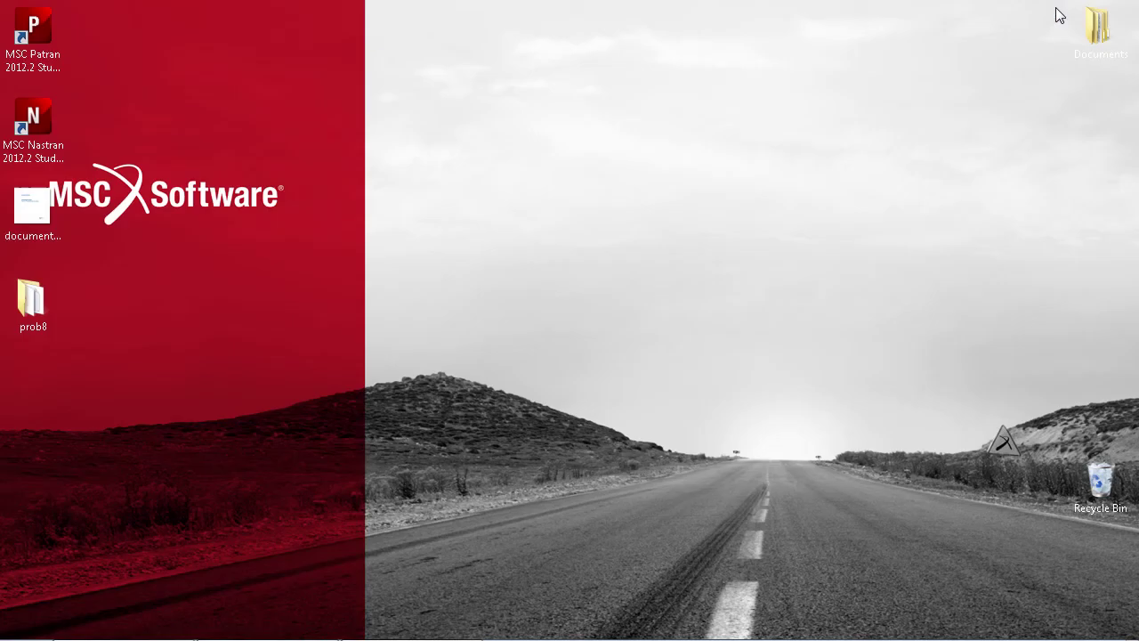
{"action": "double_click", "coordinate": [20, 39]}
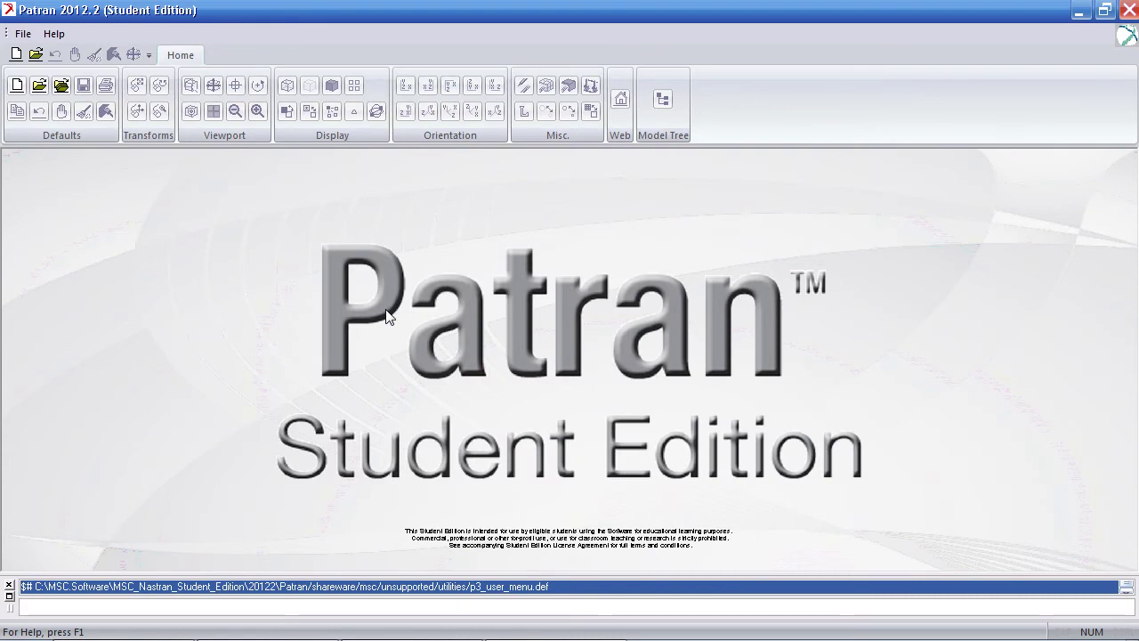
{"action": "left_click", "coordinate": [267, 627]}
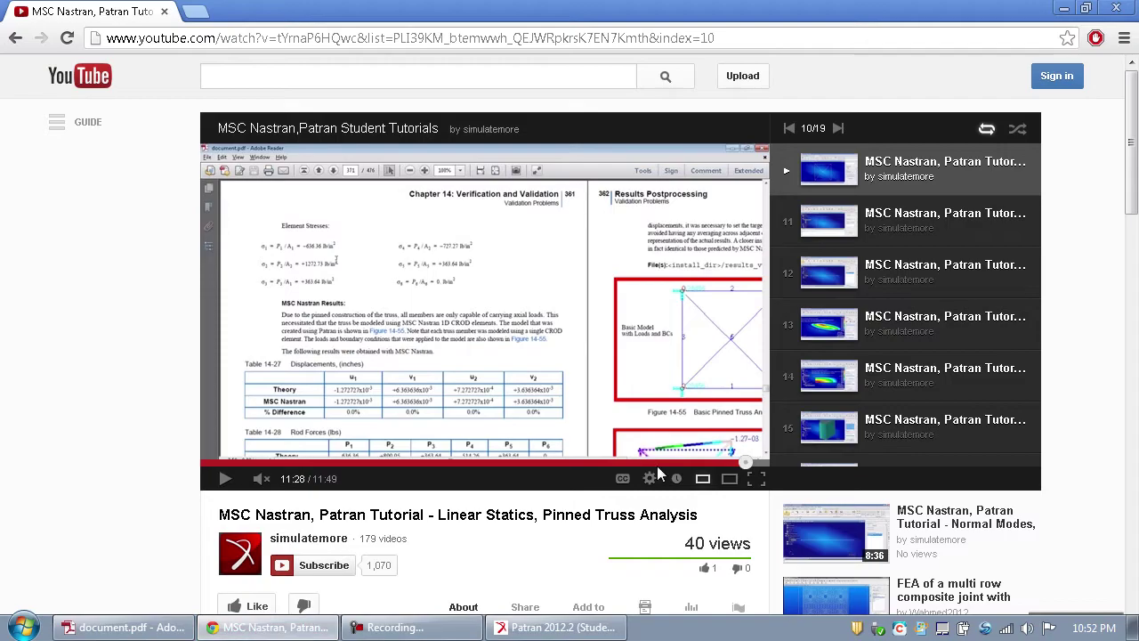
{"action": "left_click", "coordinate": [226, 479]}
{"action": "left_click", "coordinate": [253, 631]}
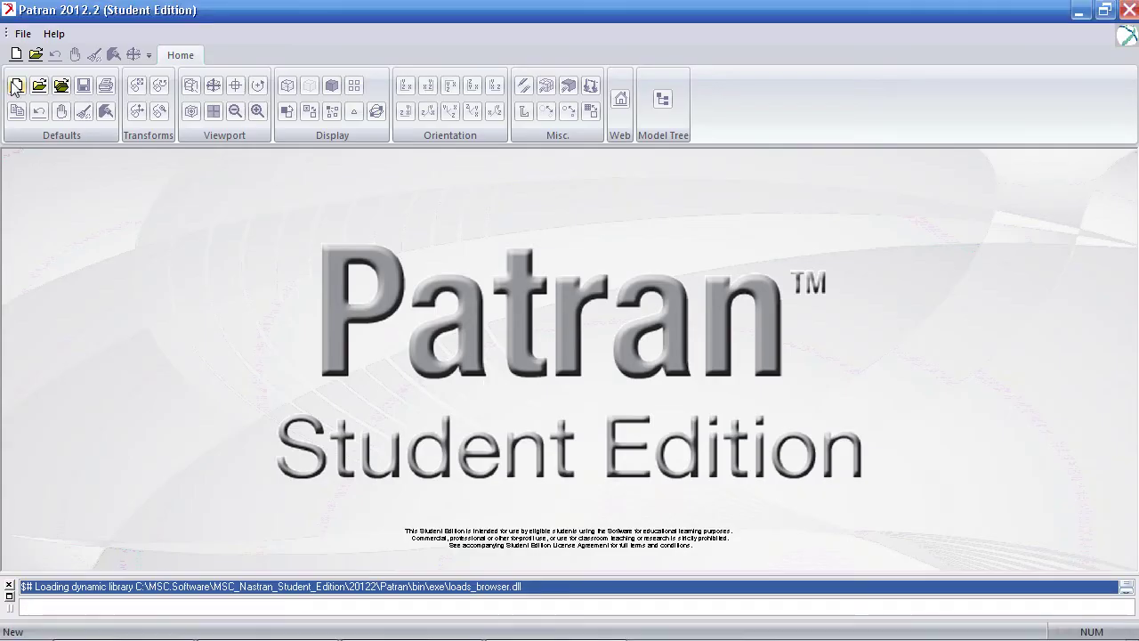
Step: Open the prob08.db database from the prob8 folder
{"action": "left_click", "coordinate": [35, 55]}
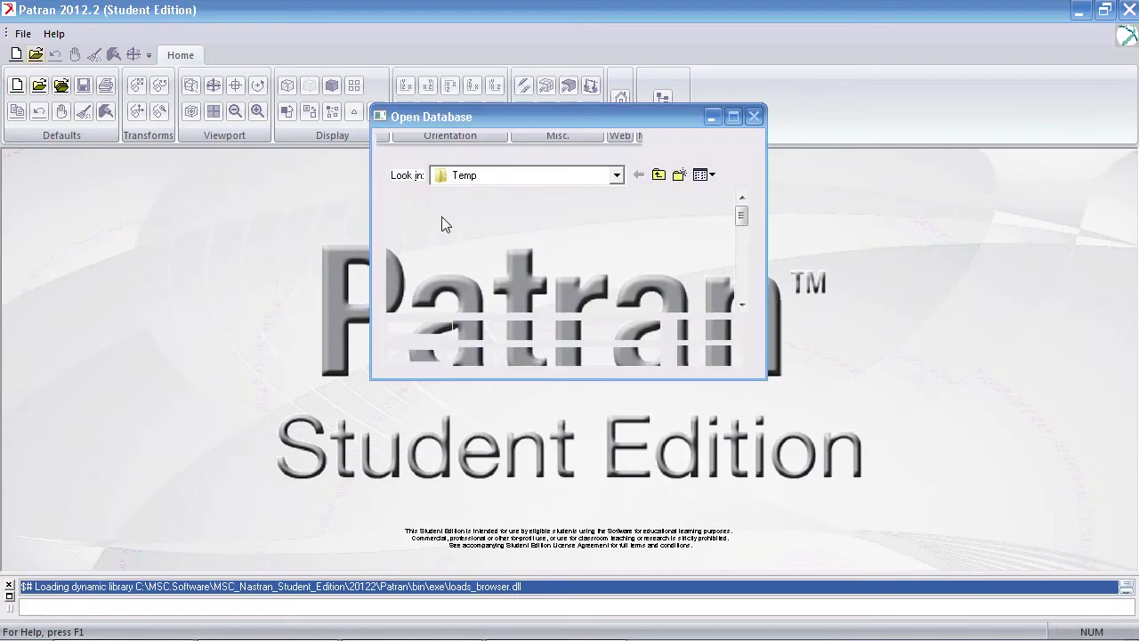
{"action": "left_click", "coordinate": [479, 176]}
{"action": "left_click", "coordinate": [467, 401]}
{"action": "left_click", "coordinate": [438, 221]}
{"action": "double_click", "coordinate": [439, 224]}
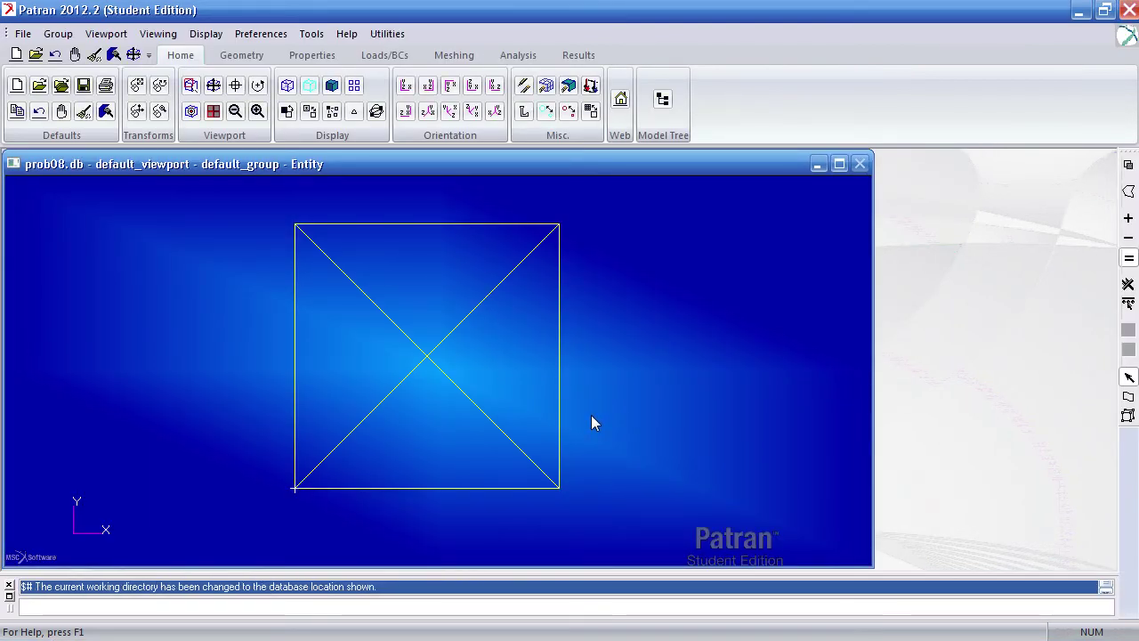
Step: Open the output requests of the prob08 job's Default subcase
{"action": "left_click", "coordinate": [520, 56]}
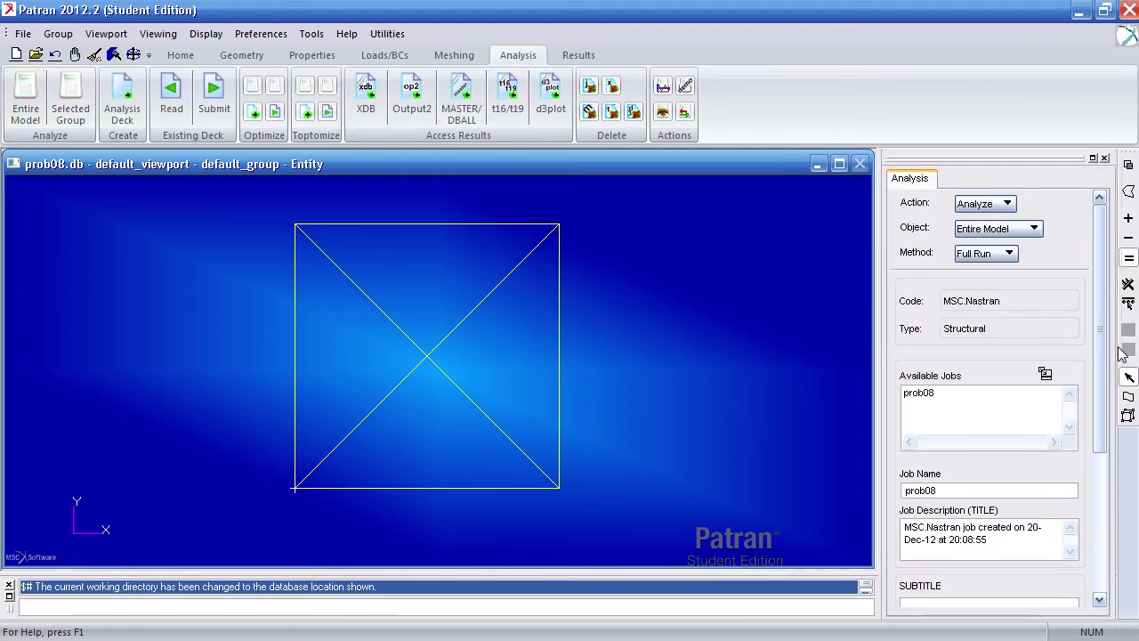
{"action": "scroll", "coordinate": [1023, 527], "scroll_direction": "down", "scroll_amount": 5}
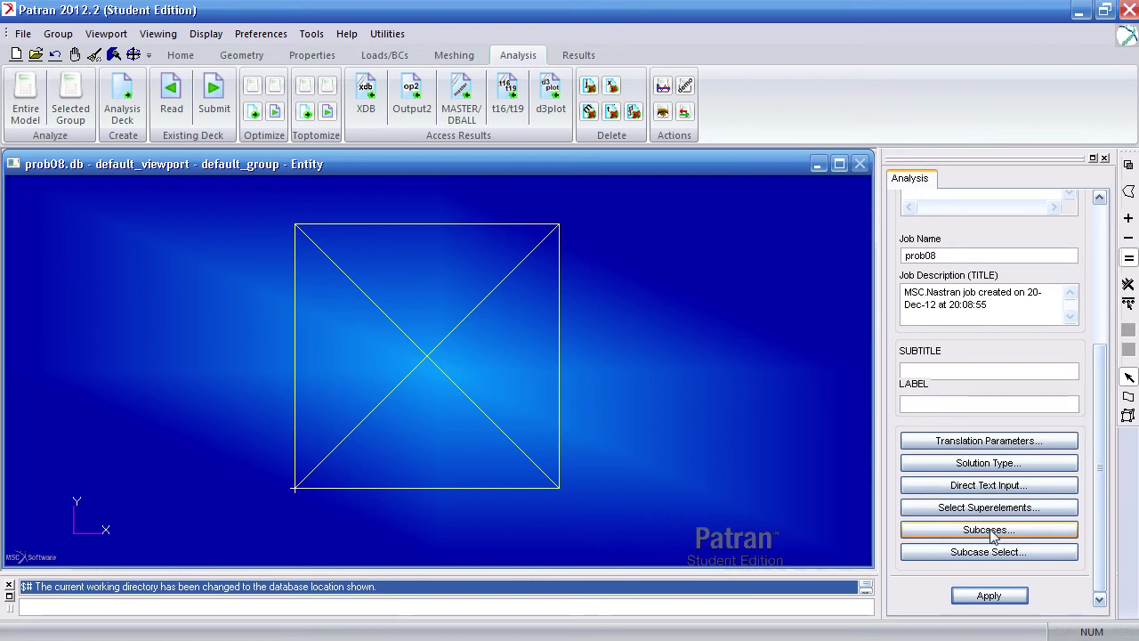
{"action": "left_click", "coordinate": [991, 530]}
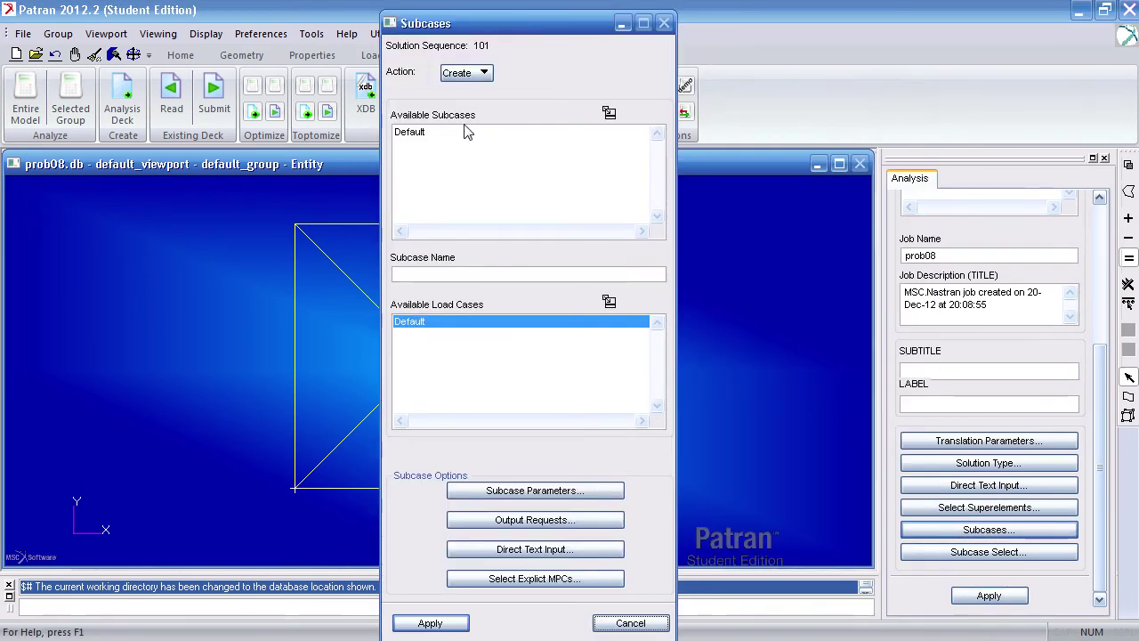
{"action": "left_click", "coordinate": [468, 132]}
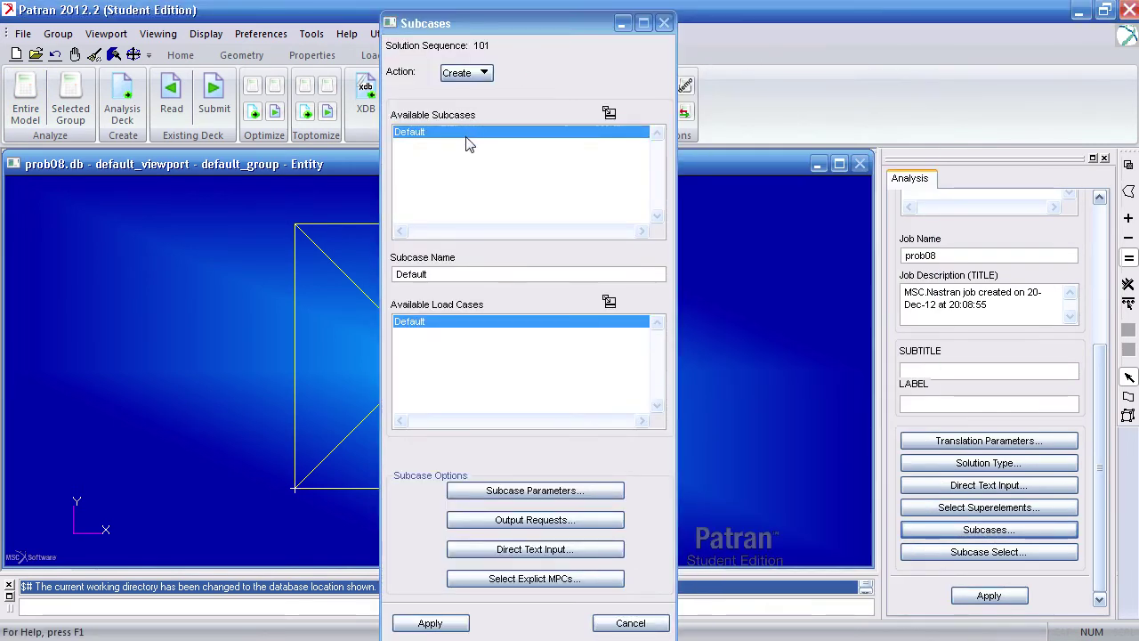
{"action": "left_click_drag", "start_coordinate": [452, 272], "coordinate": [357, 268]}
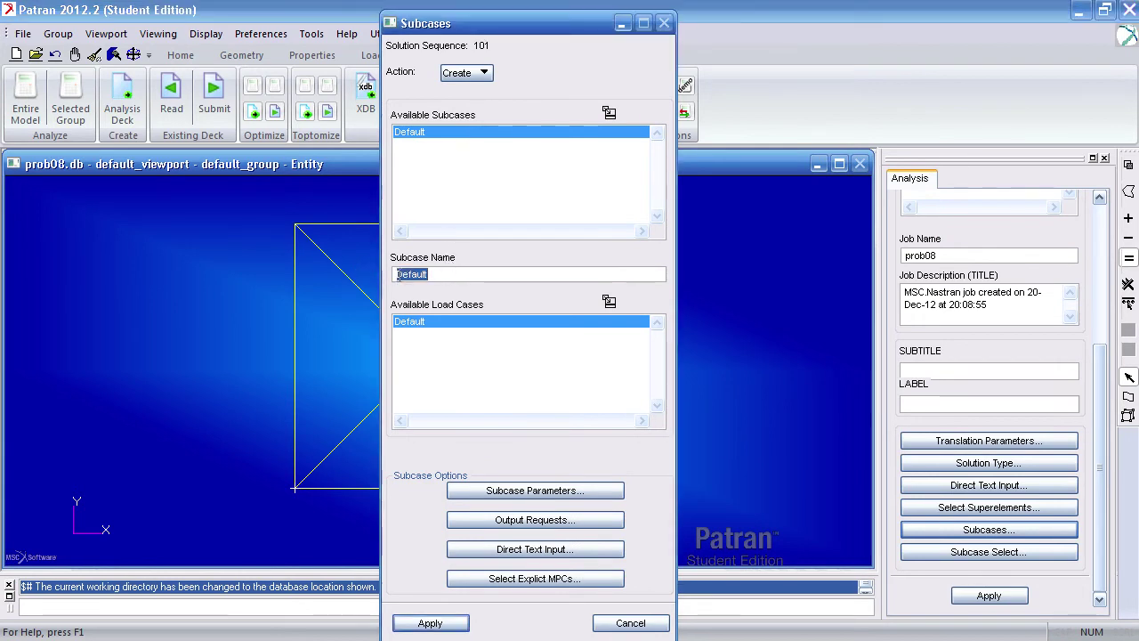
{"action": "left_click", "coordinate": [526, 527]}
{"action": "left_click_drag", "start_coordinate": [459, 93], "coordinate": [208, 11]}
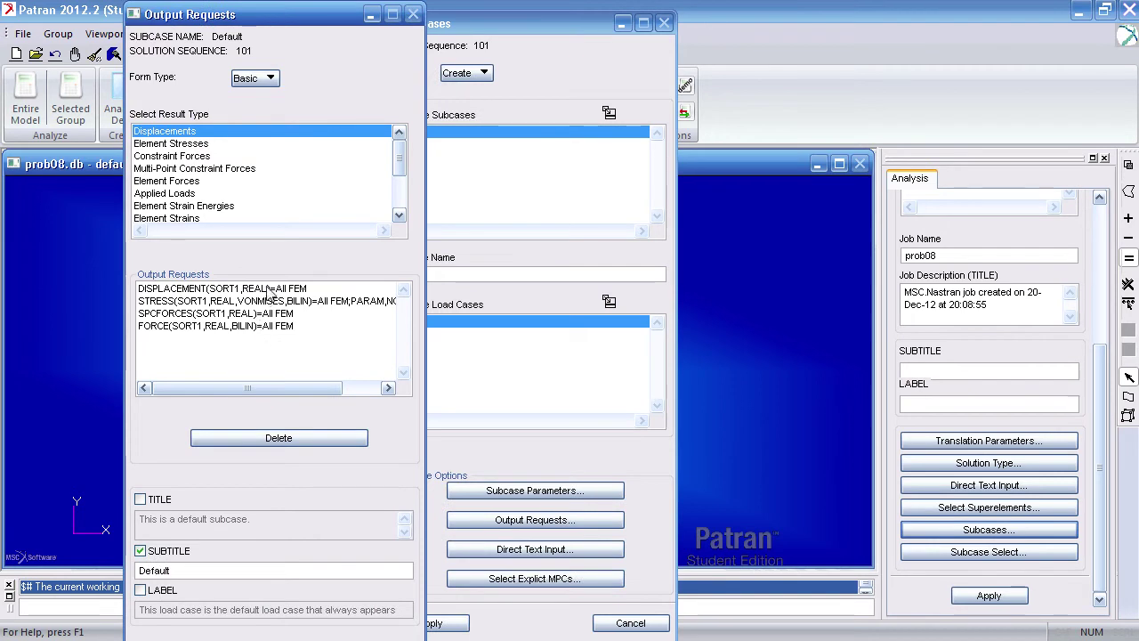
Step: Delete the DISPLACEMENT, STRESS, SPCFORCES and FORCE output requests, emptying the list
{"action": "left_click", "coordinate": [263, 326]}
{"action": "left_click", "coordinate": [283, 289]}
{"action": "left_click", "coordinate": [285, 438]}
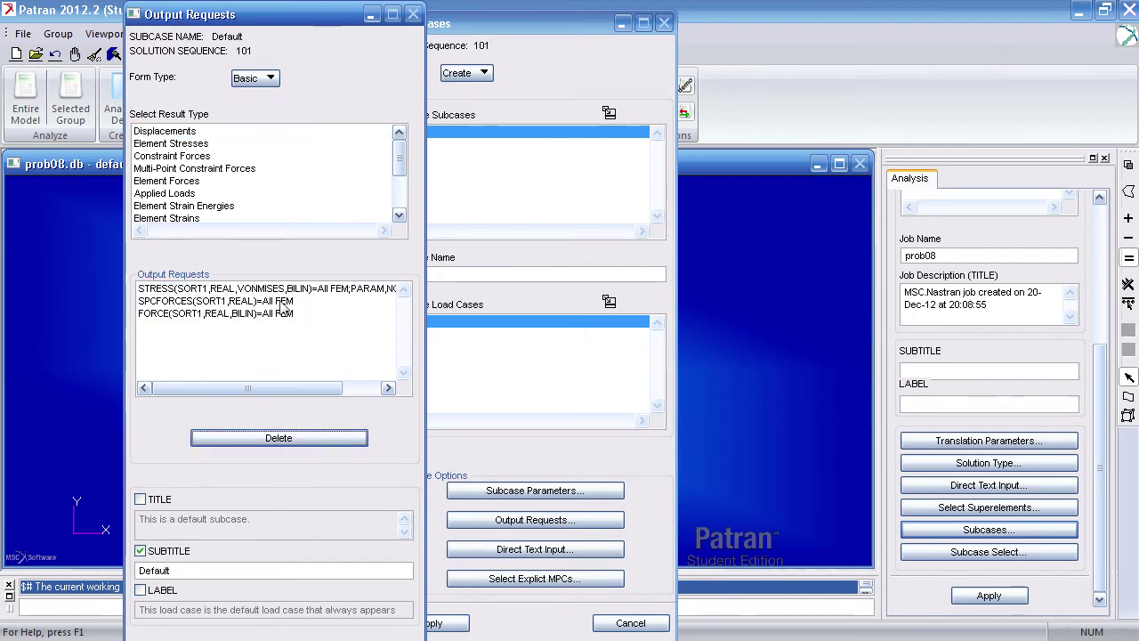
{"action": "left_click", "coordinate": [299, 436]}
{"action": "left_click", "coordinate": [294, 289]}
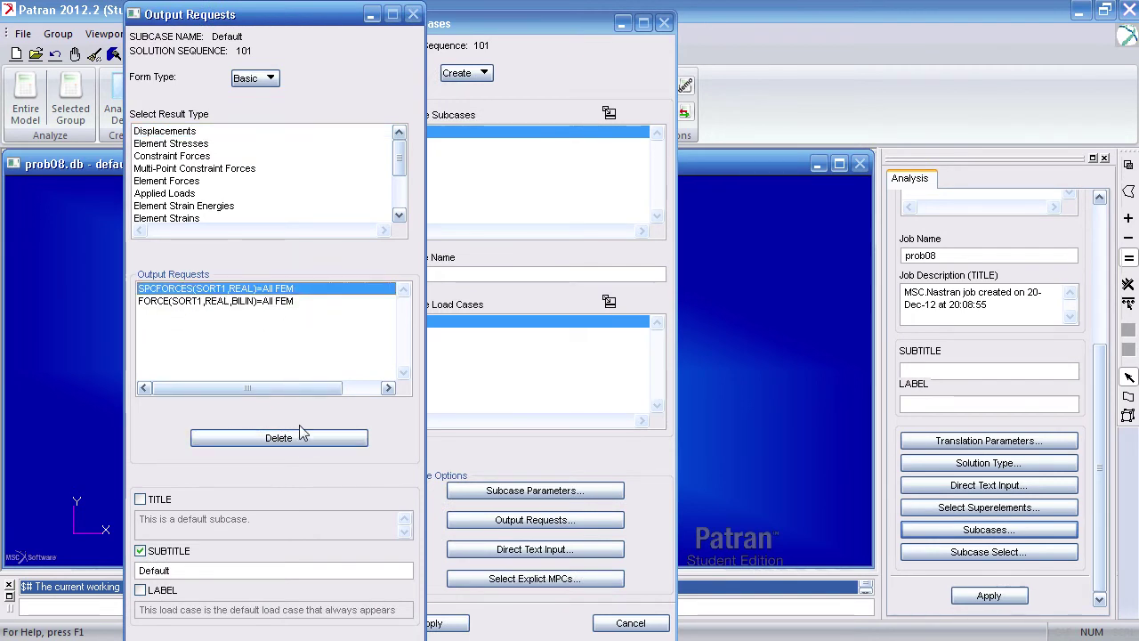
{"action": "left_click", "coordinate": [283, 437]}
{"action": "left_click", "coordinate": [281, 288]}
{"action": "left_click", "coordinate": [281, 438]}
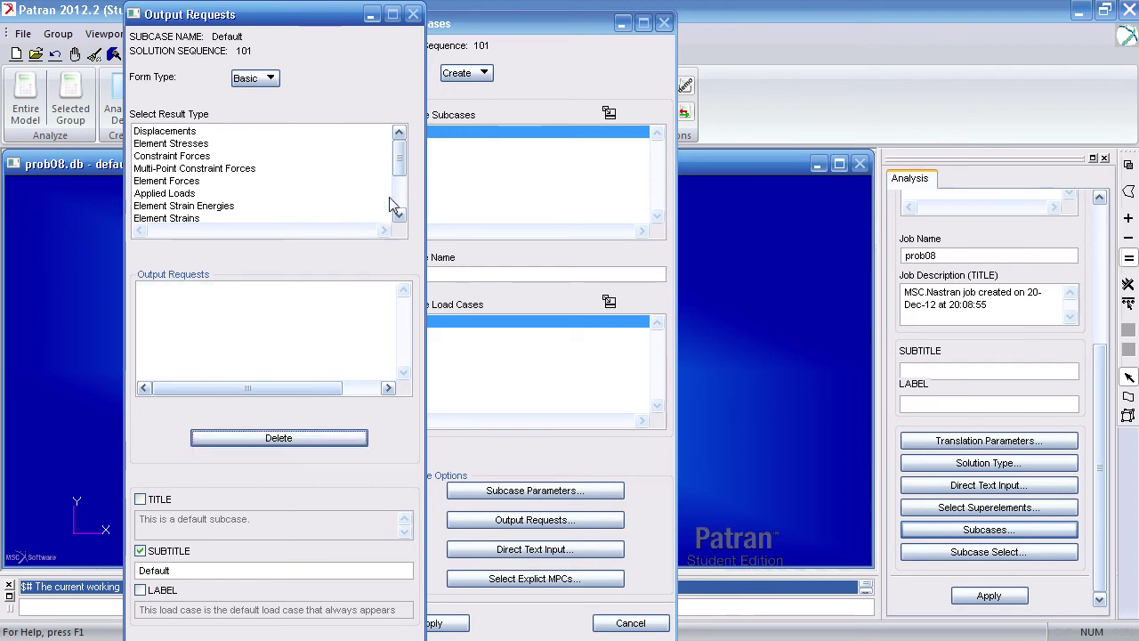
Step: Add a Grid Point Force Balance request for all FEM, apply it, and confirm
{"action": "left_click_drag", "start_coordinate": [402, 167], "coordinate": [402, 192]}
{"action": "left_click", "coordinate": [201, 182]}
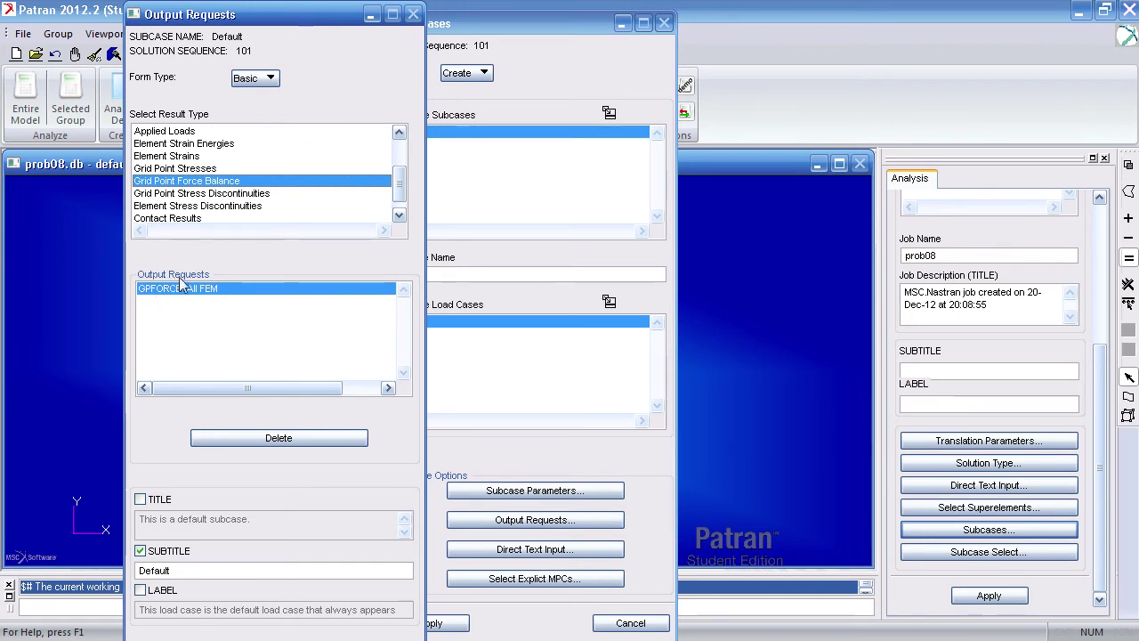
{"action": "left_click", "coordinate": [460, 623]}
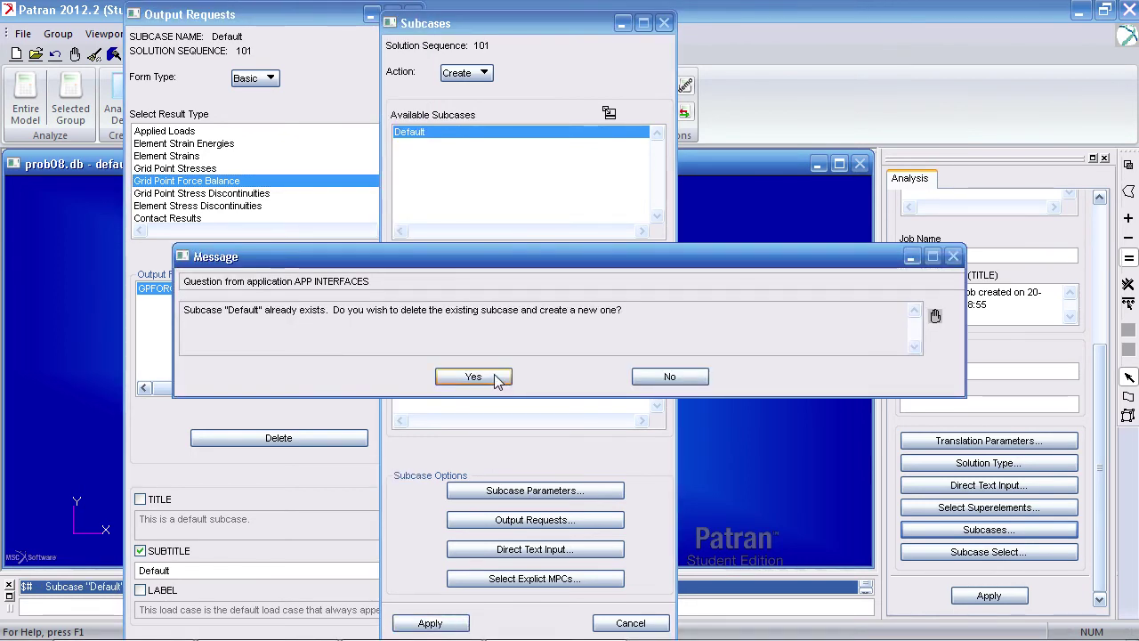
{"action": "left_click", "coordinate": [493, 378]}
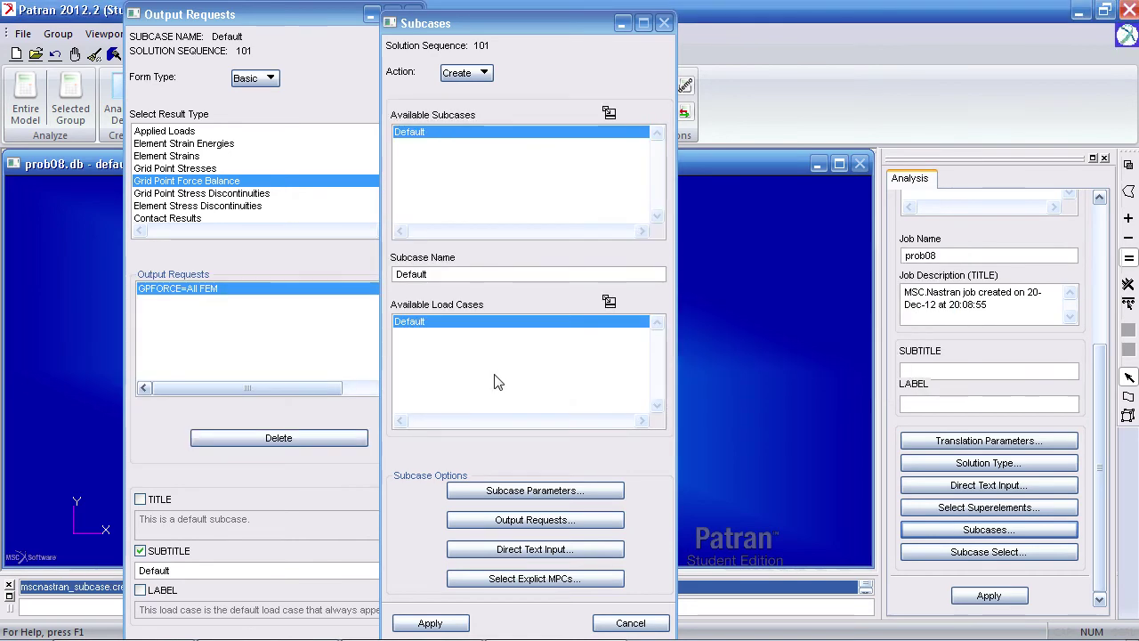
{"action": "left_click", "coordinate": [639, 621]}
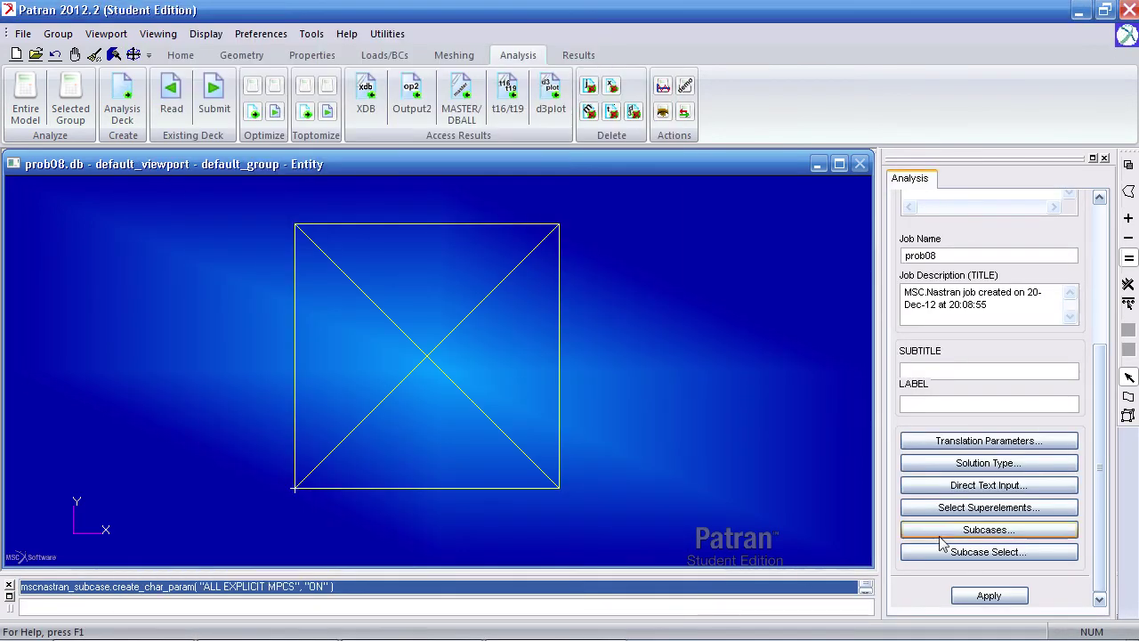
Step: Rerun job prob08, overwriting the existing job and deleting old result files
{"action": "left_click", "coordinate": [988, 595]}
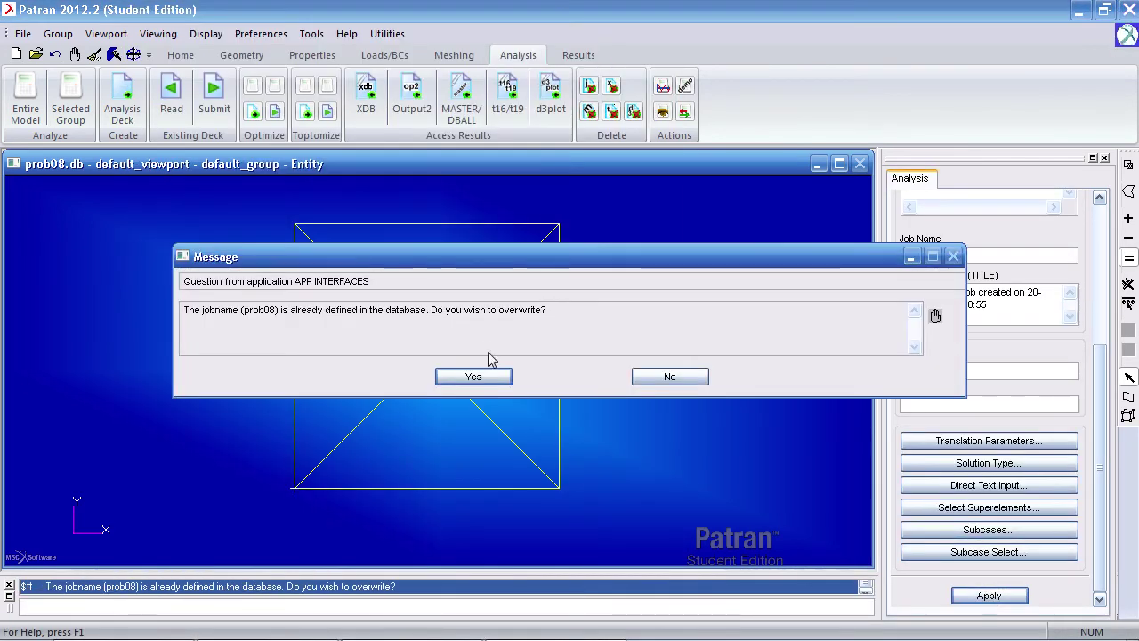
{"action": "left_click", "coordinate": [476, 377]}
{"action": "left_click", "coordinate": [476, 377]}
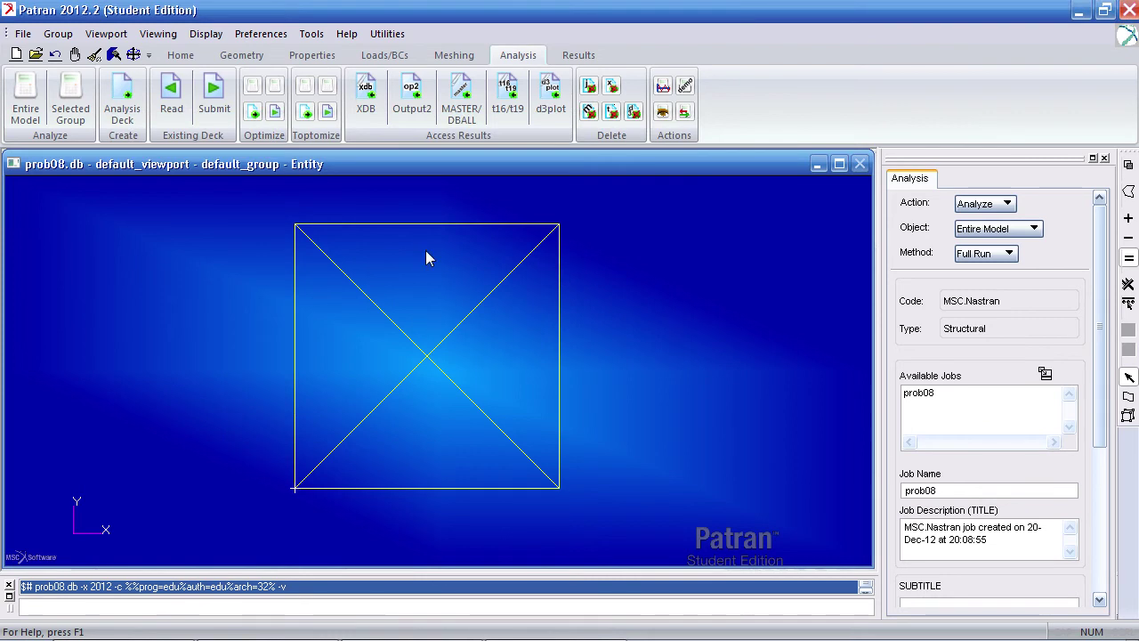
Step: Attach the prob08 XDB results file and switch to the Results workspace
{"action": "left_click", "coordinate": [381, 115]}
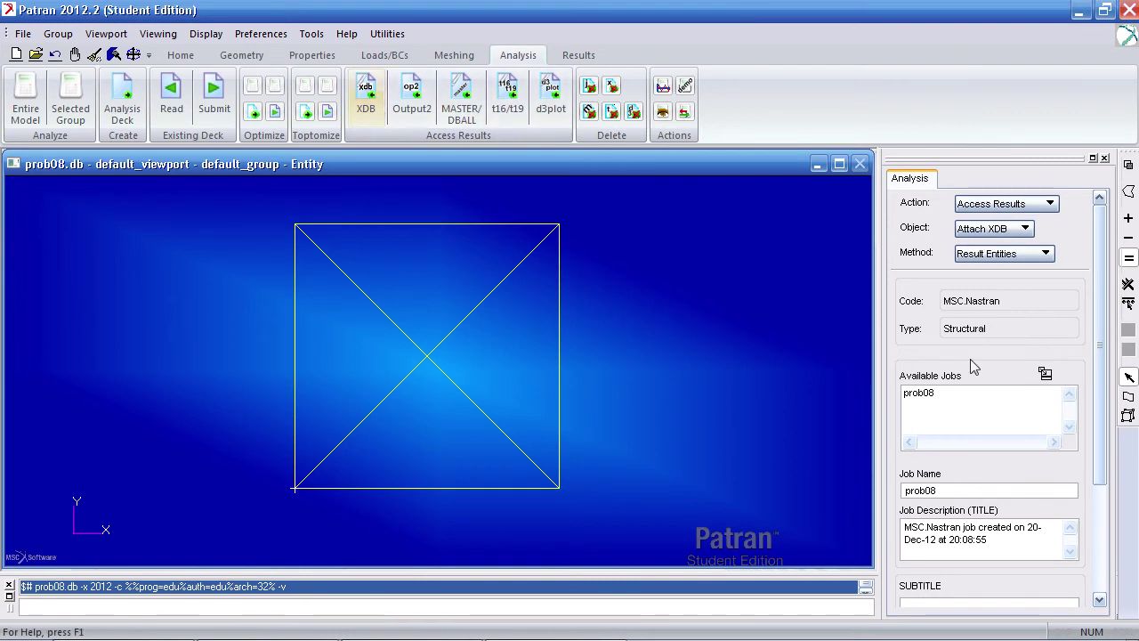
{"action": "scroll", "coordinate": [1046, 539], "scroll_direction": "down", "scroll_amount": 3}
{"action": "left_click", "coordinate": [989, 581]}
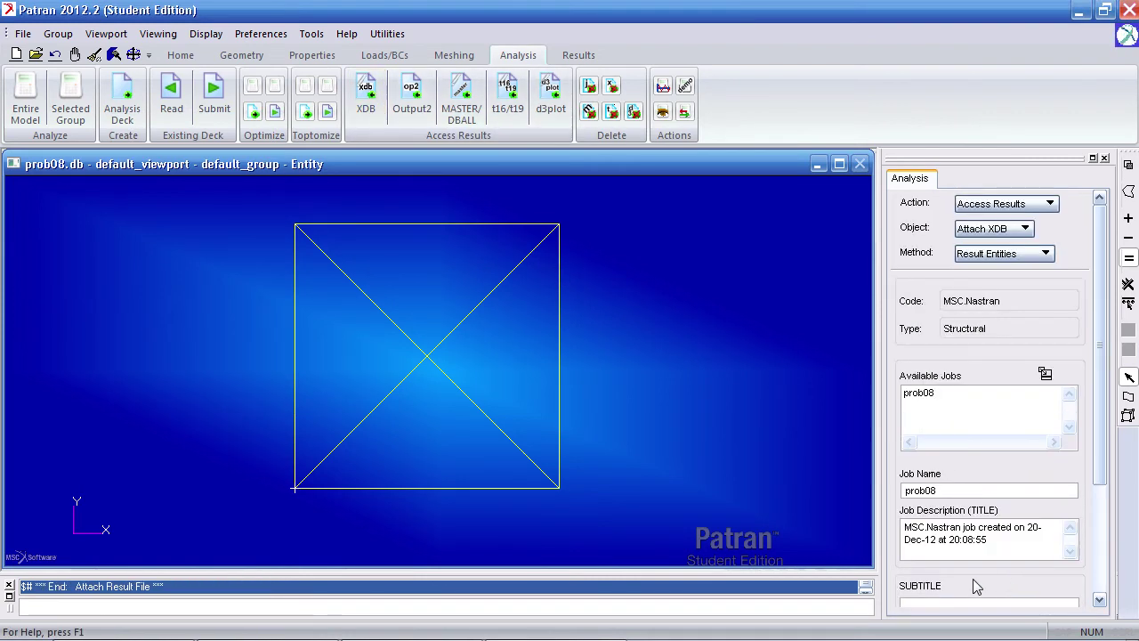
{"action": "left_click", "coordinate": [580, 55]}
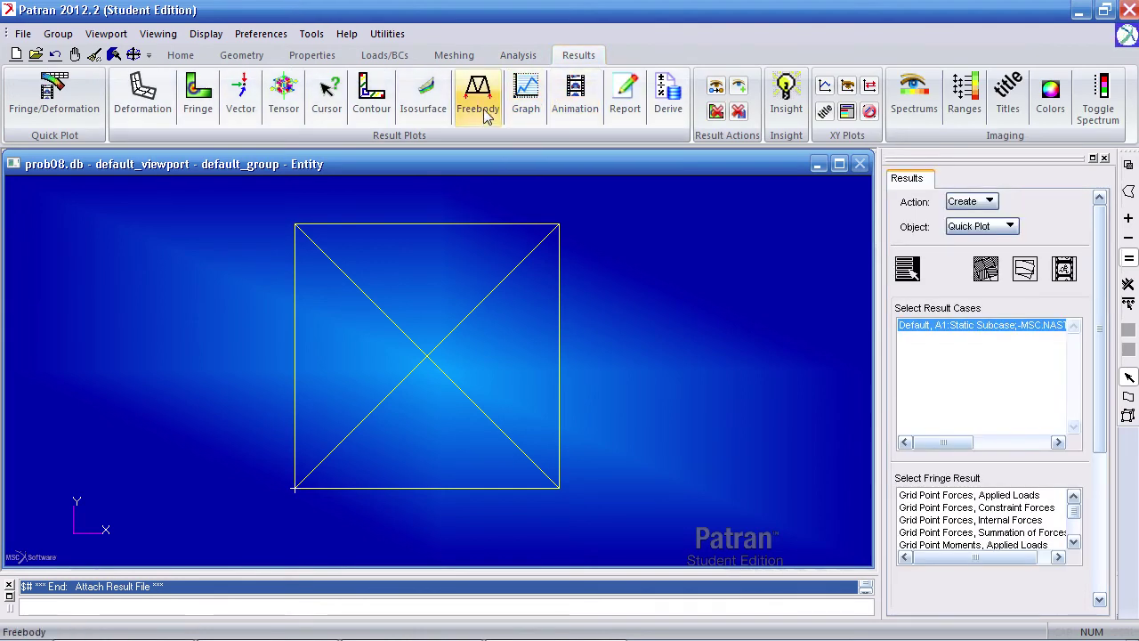
Step: Set up a Freebody Loads plot showing Force as Resultant in the XY Plane
{"action": "left_click", "coordinate": [479, 98]}
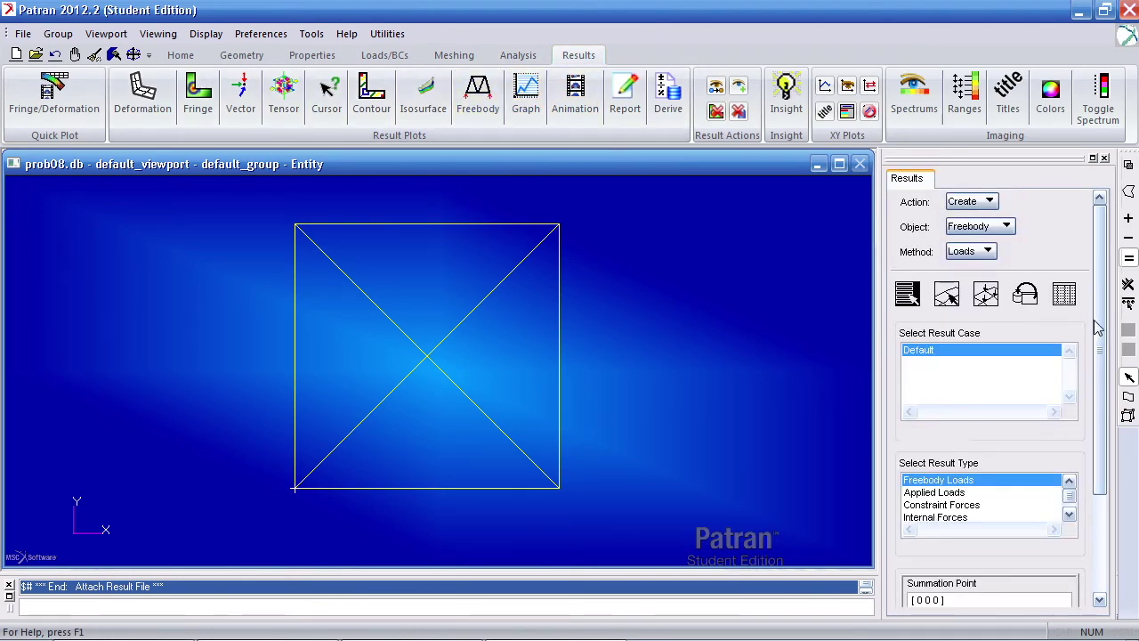
{"action": "left_click_drag", "start_coordinate": [1097, 327], "coordinate": [1057, 318]}
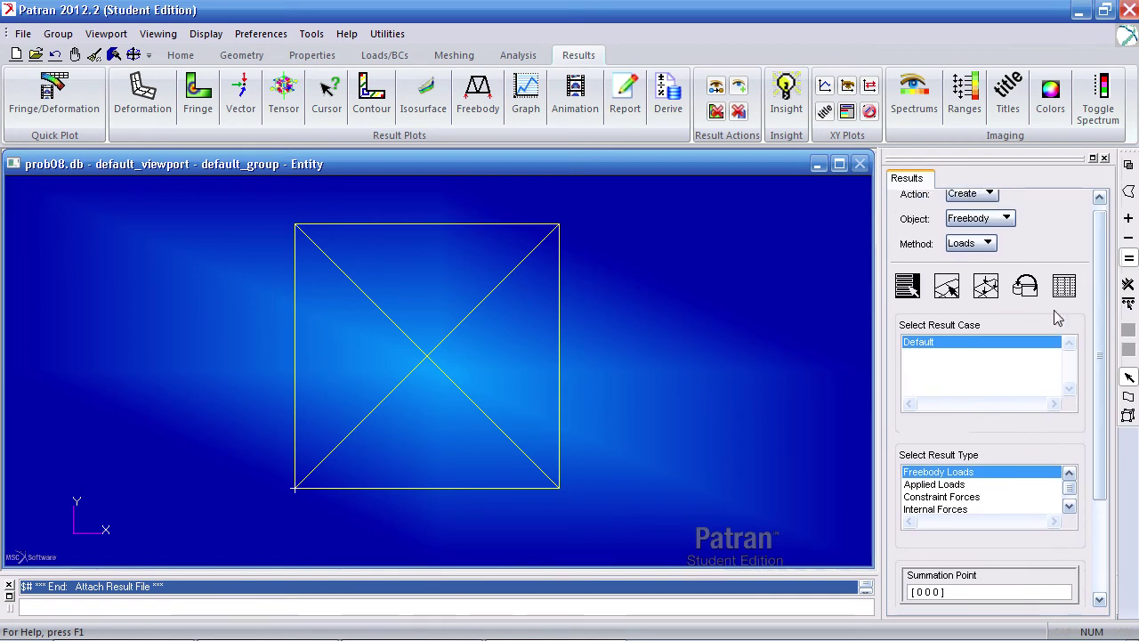
{"action": "left_click", "coordinate": [986, 286]}
{"action": "left_click", "coordinate": [1001, 336]}
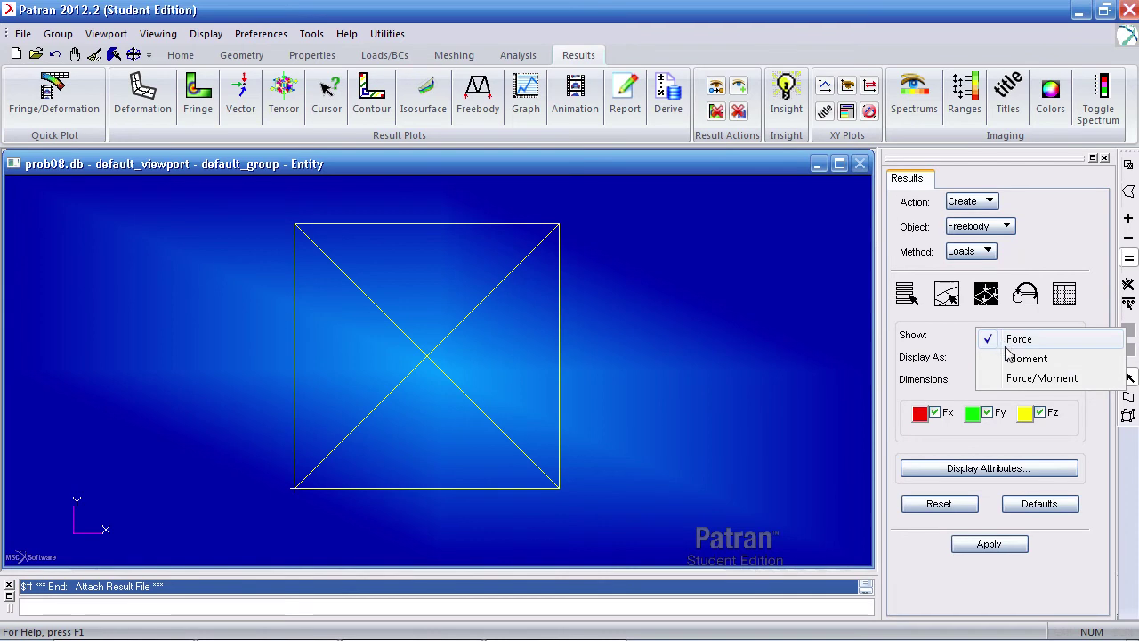
{"action": "left_click", "coordinate": [1013, 342]}
{"action": "left_click", "coordinate": [1004, 357]}
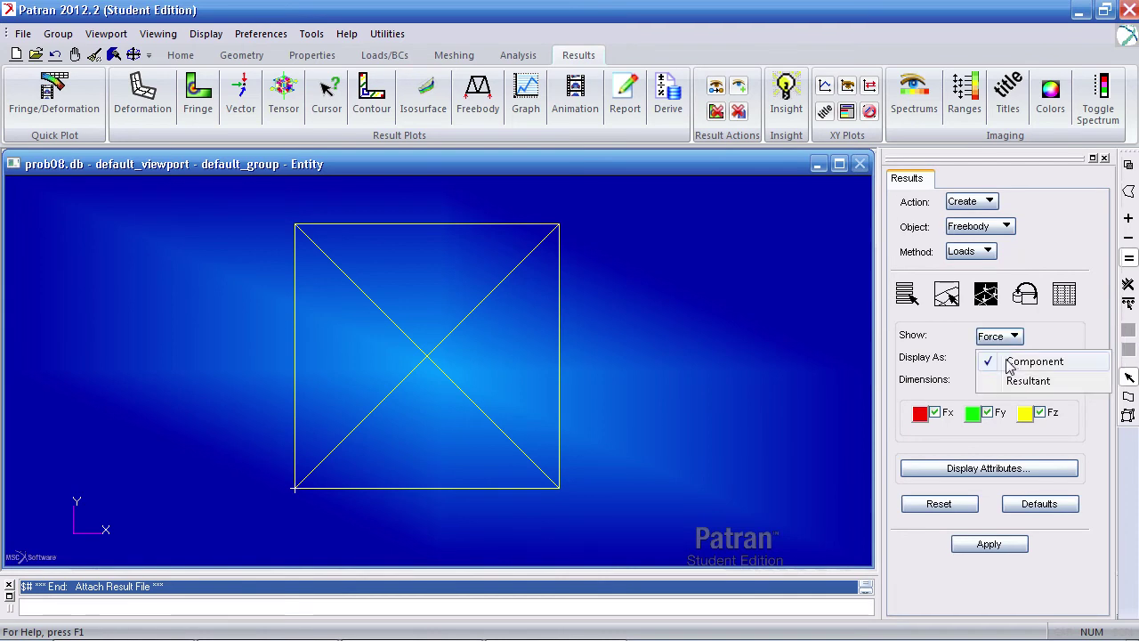
{"action": "left_click", "coordinate": [1009, 381]}
{"action": "left_click", "coordinate": [1006, 381]}
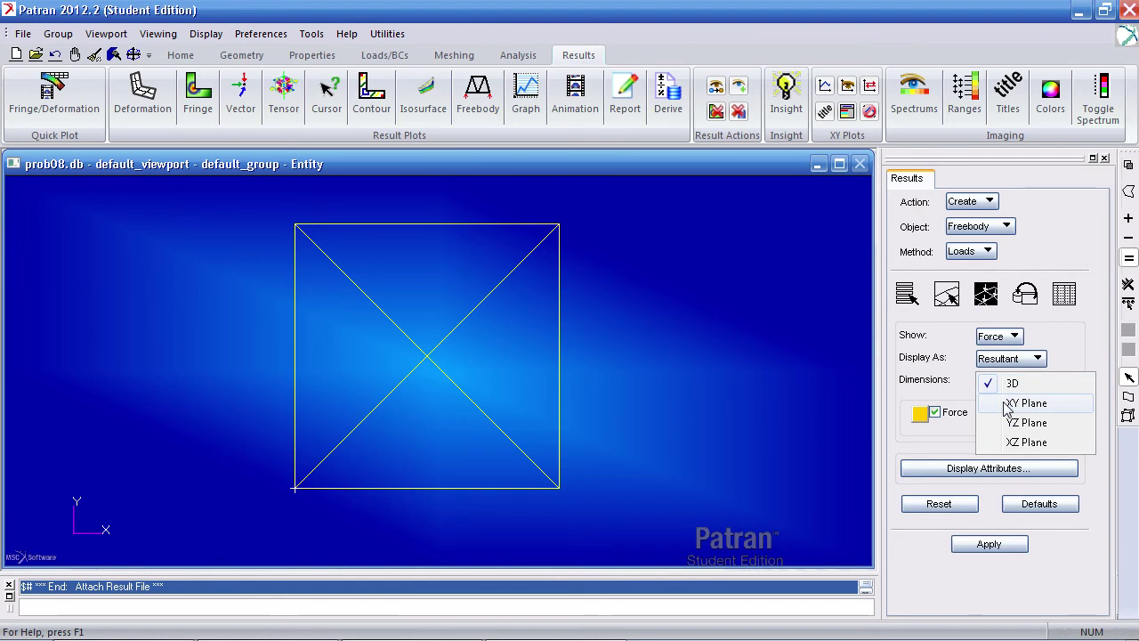
{"action": "left_click", "coordinate": [1007, 404]}
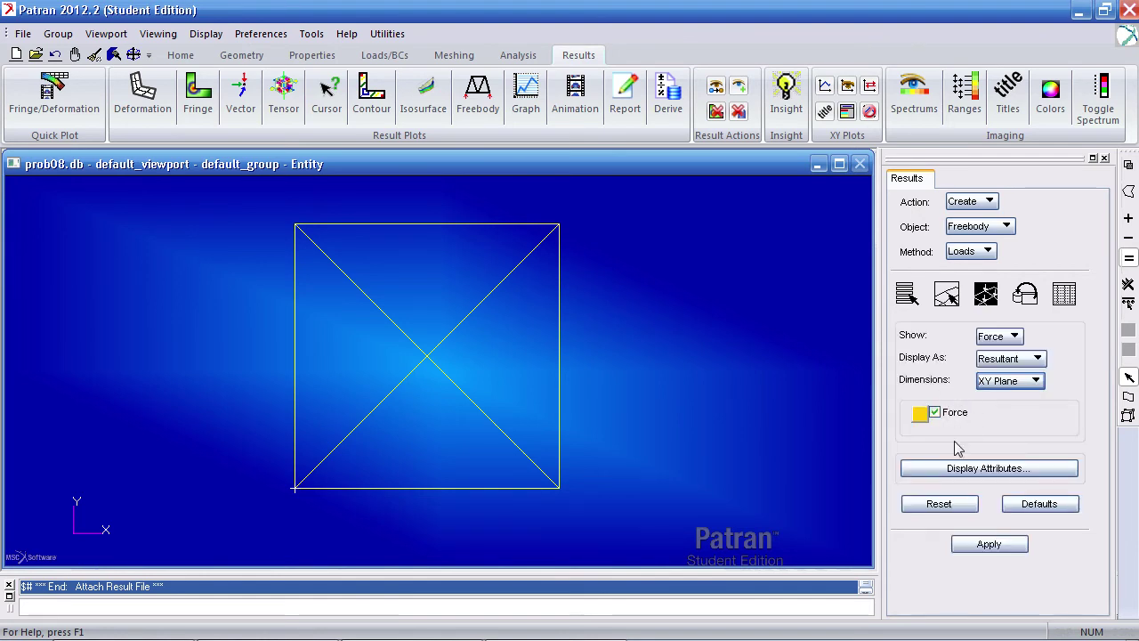
Step: Switch the freebody form to element picking and review the manual's Bar 1 freebody figure
{"action": "left_click", "coordinate": [949, 298]}
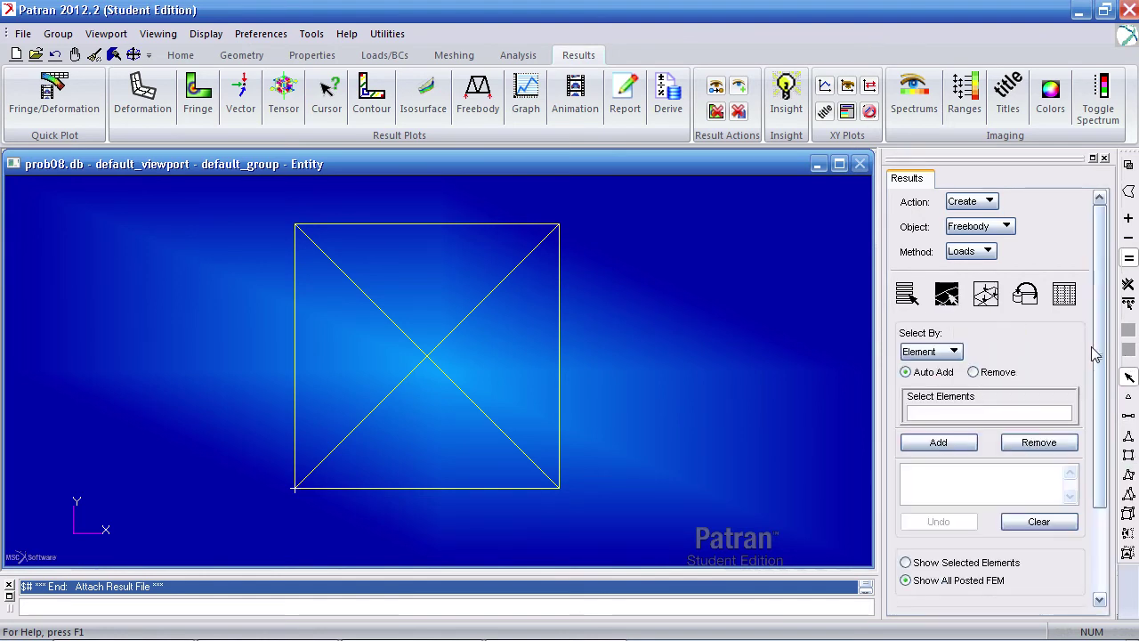
{"action": "left_click_drag", "start_coordinate": [1101, 393], "coordinate": [1086, 478]}
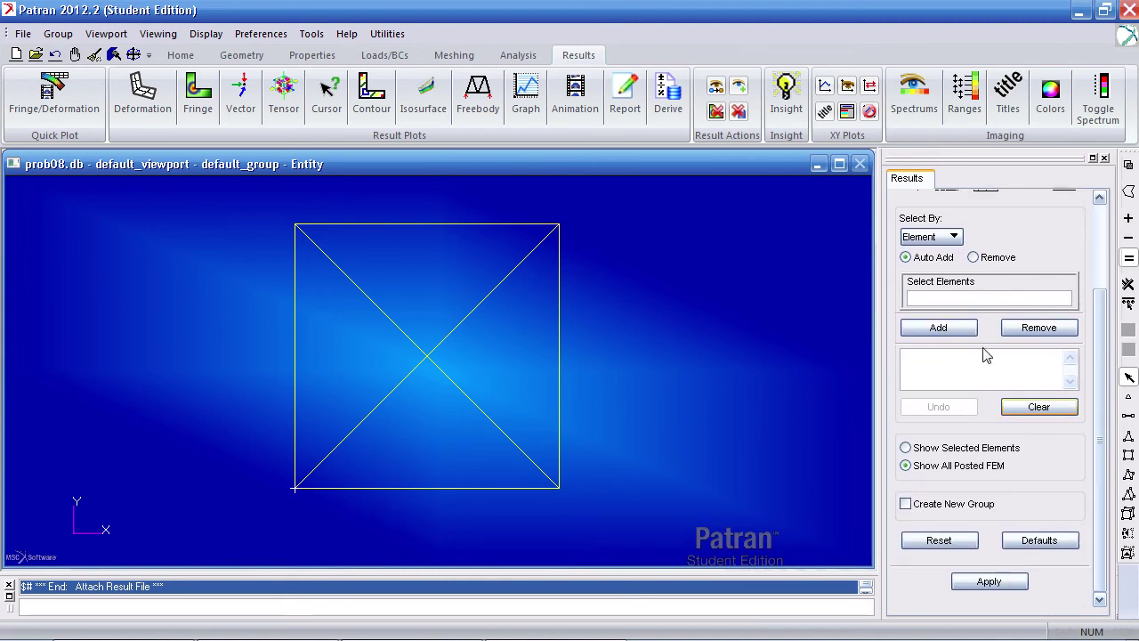
{"action": "left_click", "coordinate": [132, 628]}
{"action": "scroll", "coordinate": [676, 526], "scroll_direction": "down", "scroll_amount": 5}
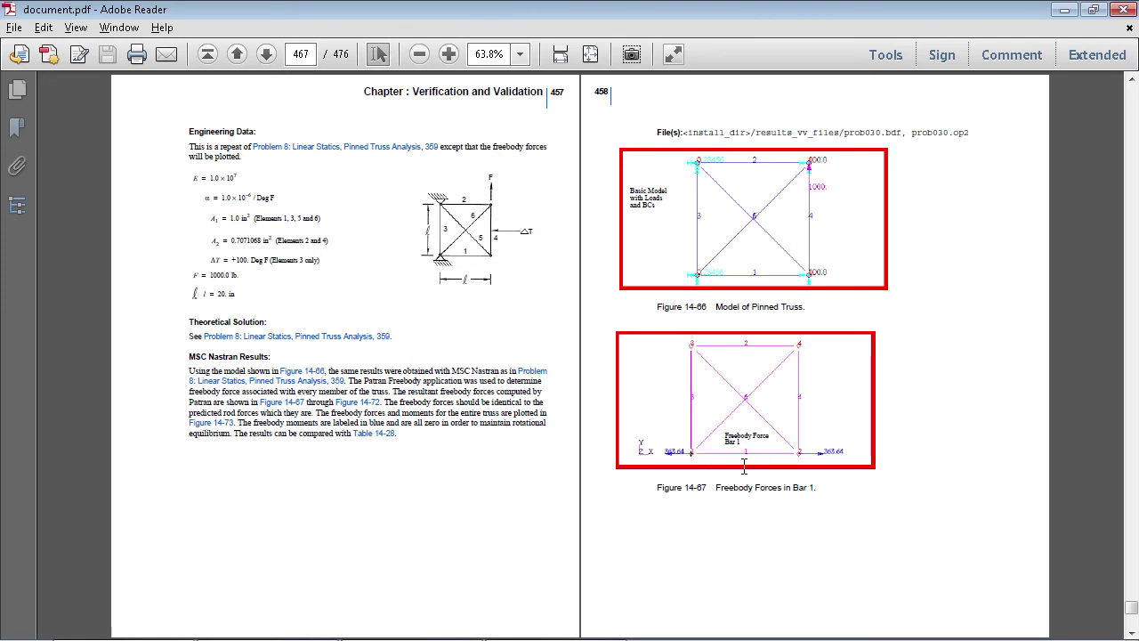
{"action": "scroll", "coordinate": [744, 467], "scroll_direction": "down", "scroll_amount": 3}
{"action": "scroll", "coordinate": [372, 338], "scroll_direction": "up", "scroll_amount": 3}
{"action": "left_click", "coordinate": [489, 630]}
Step: Plot freebody loads for elements 1 and 5, showing 636.35 and 363.65
{"action": "left_click", "coordinate": [964, 297]}
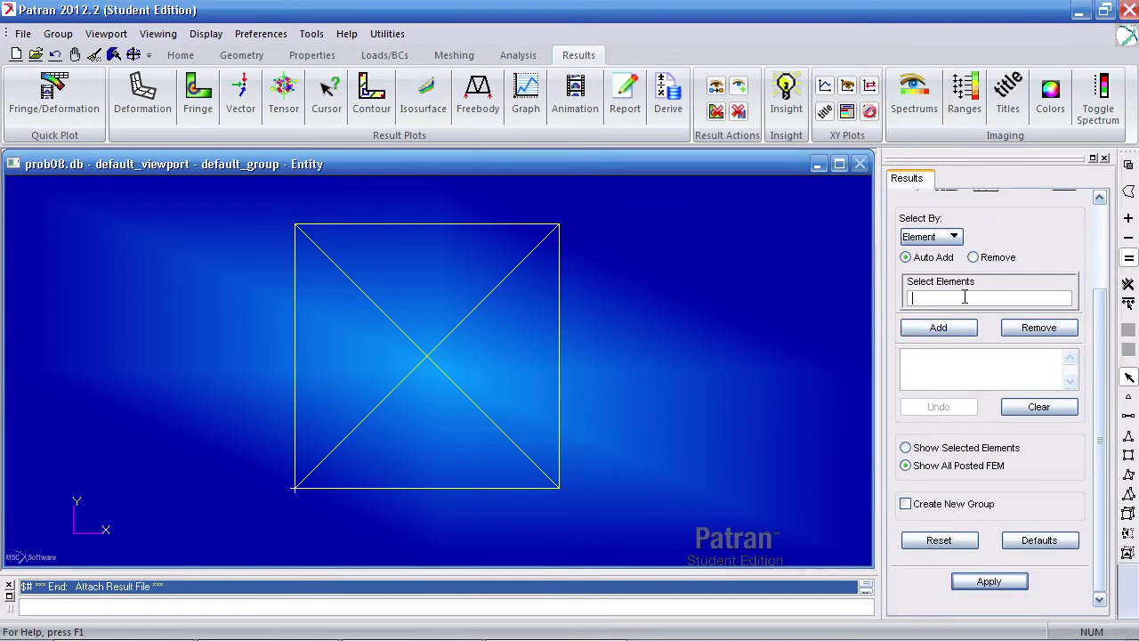
{"action": "left_click", "coordinate": [450, 487]}
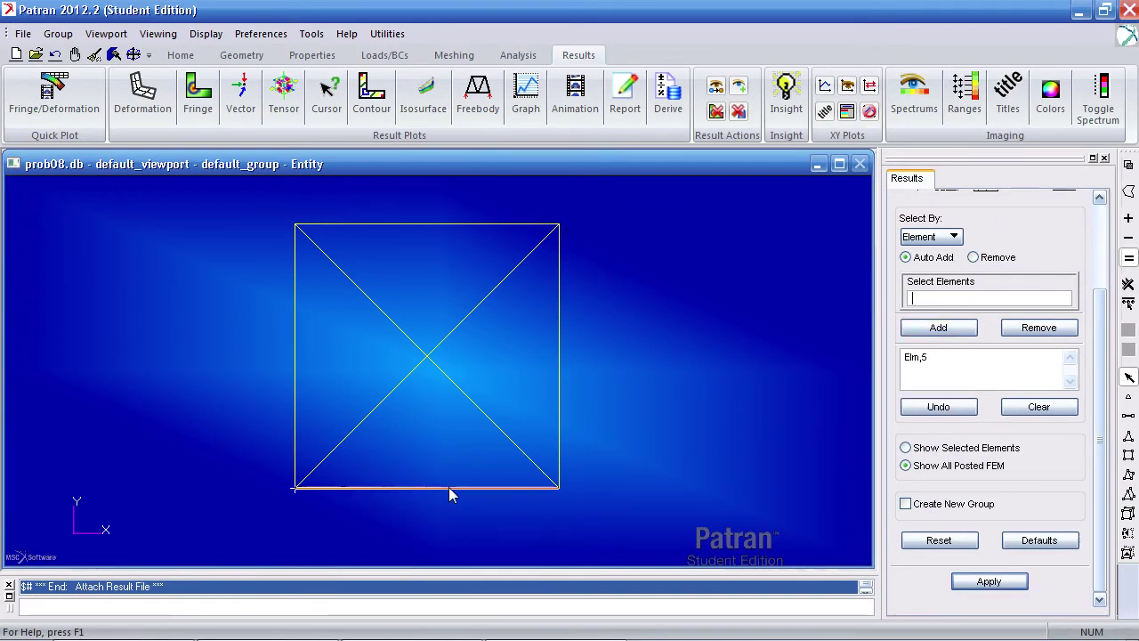
{"action": "left_click", "coordinate": [461, 223]}
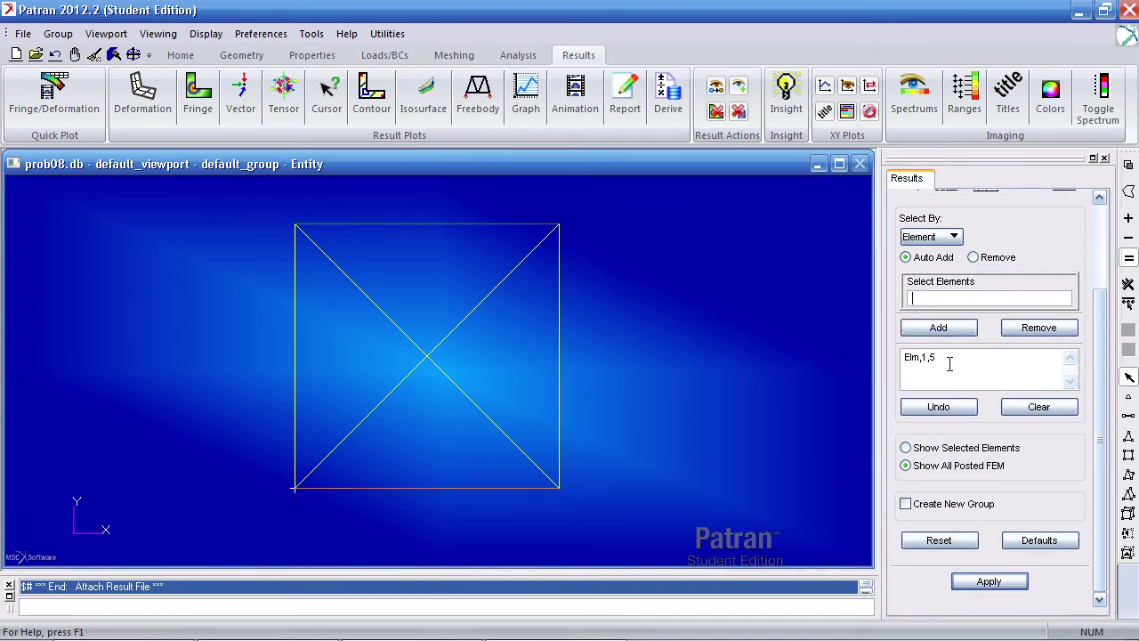
{"action": "left_click", "coordinate": [986, 581]}
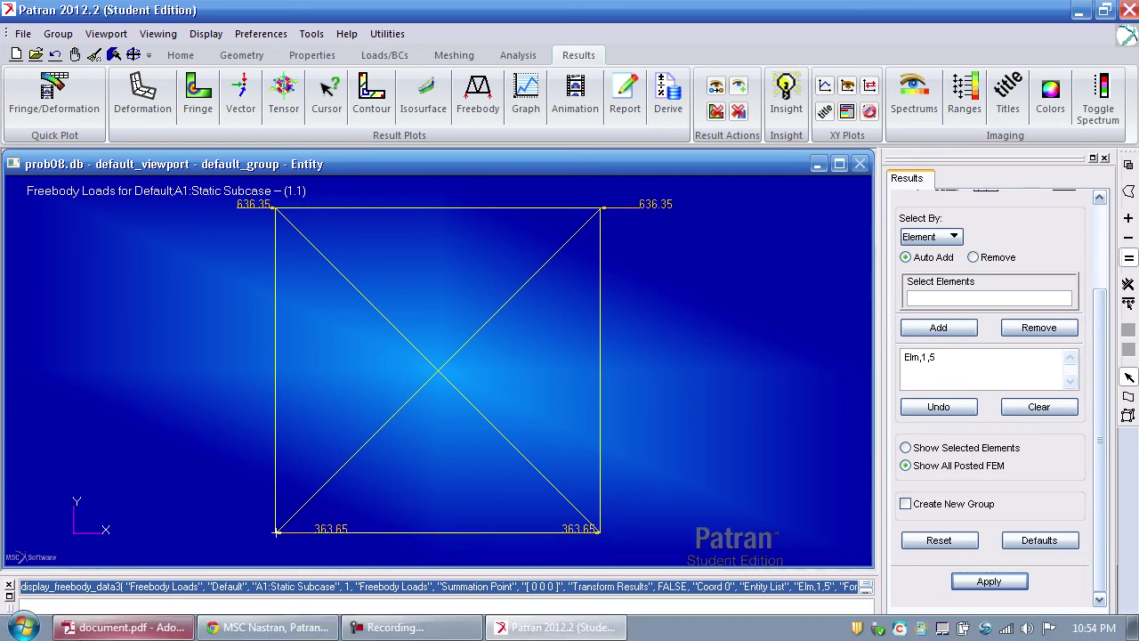
Step: Compare the plot against the manual's freebody figures
{"action": "left_click", "coordinate": [98, 628]}
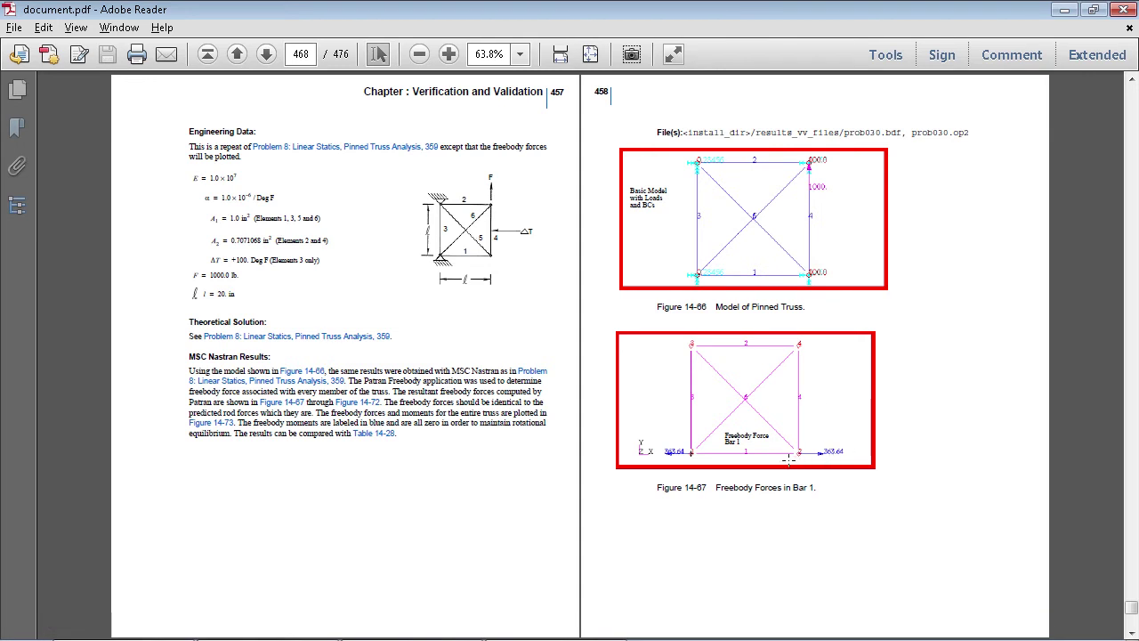
{"action": "scroll", "coordinate": [455, 309], "scroll_direction": "down", "scroll_amount": 2}
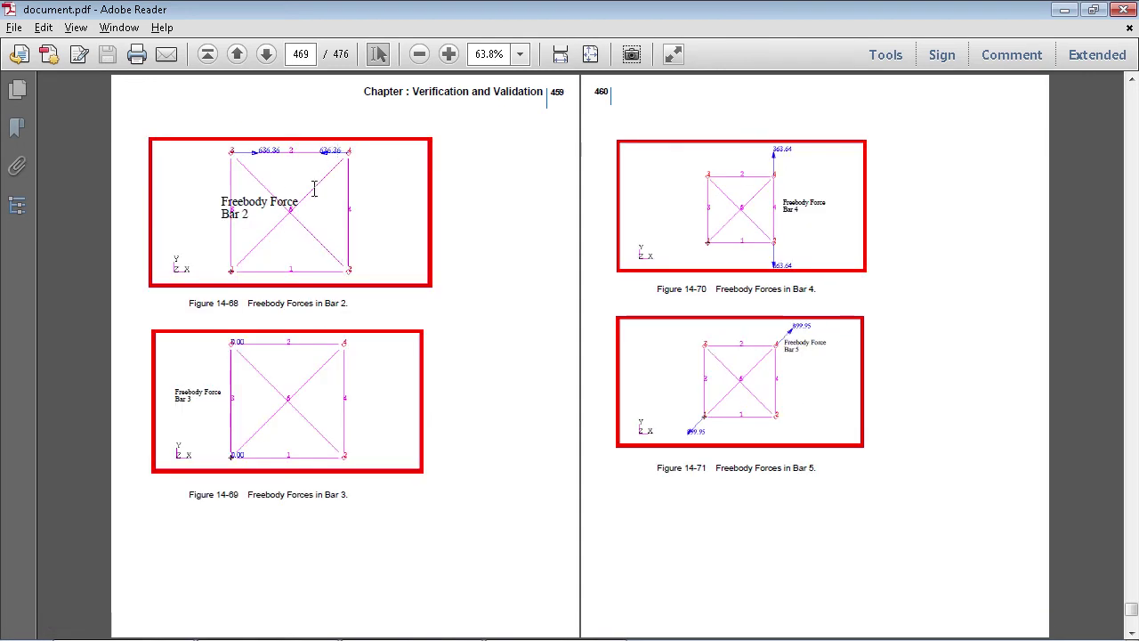
{"action": "mouse_move", "coordinate": [165, 636]}
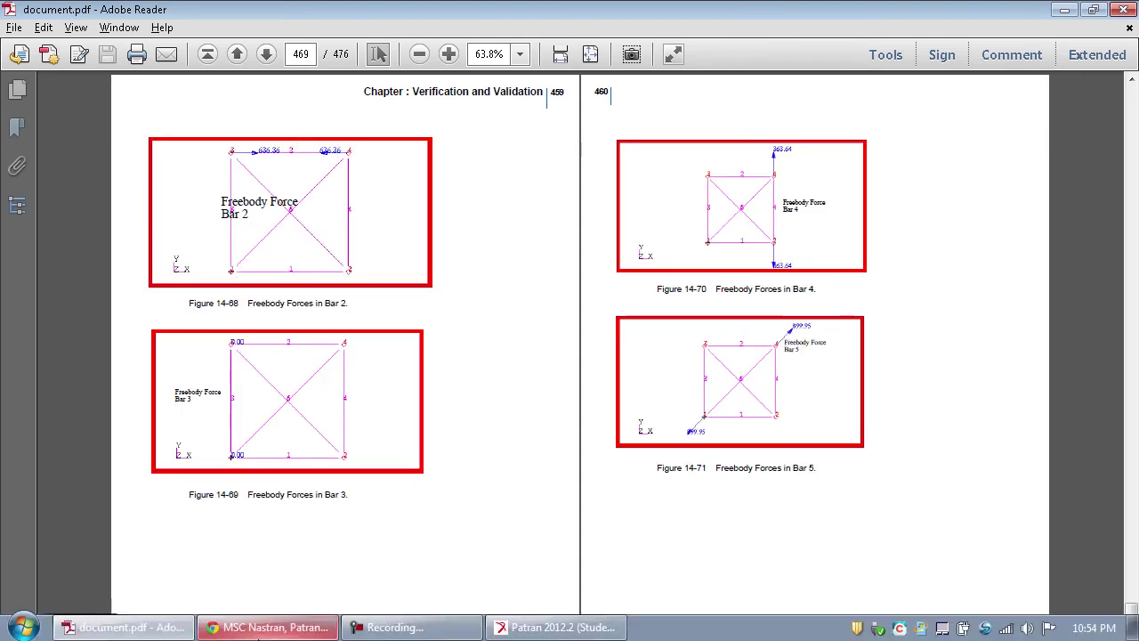
{"action": "left_click", "coordinate": [553, 628]}
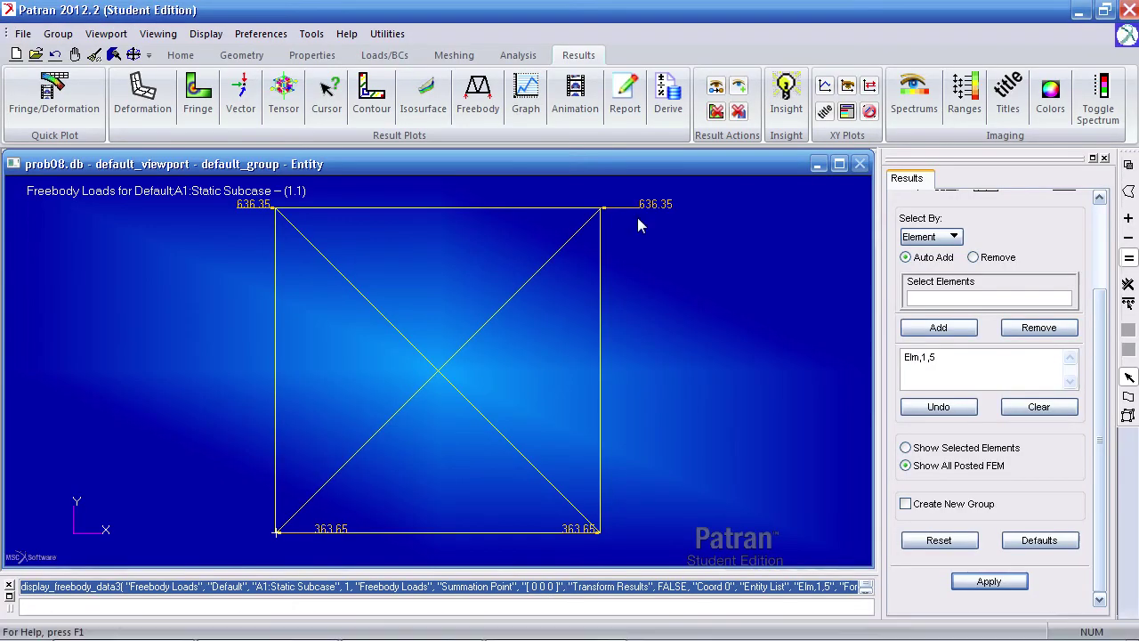
Step: Plot freebody loads for elements 1, 2 and 5, then clear the plot
{"action": "left_click", "coordinate": [533, 276]}
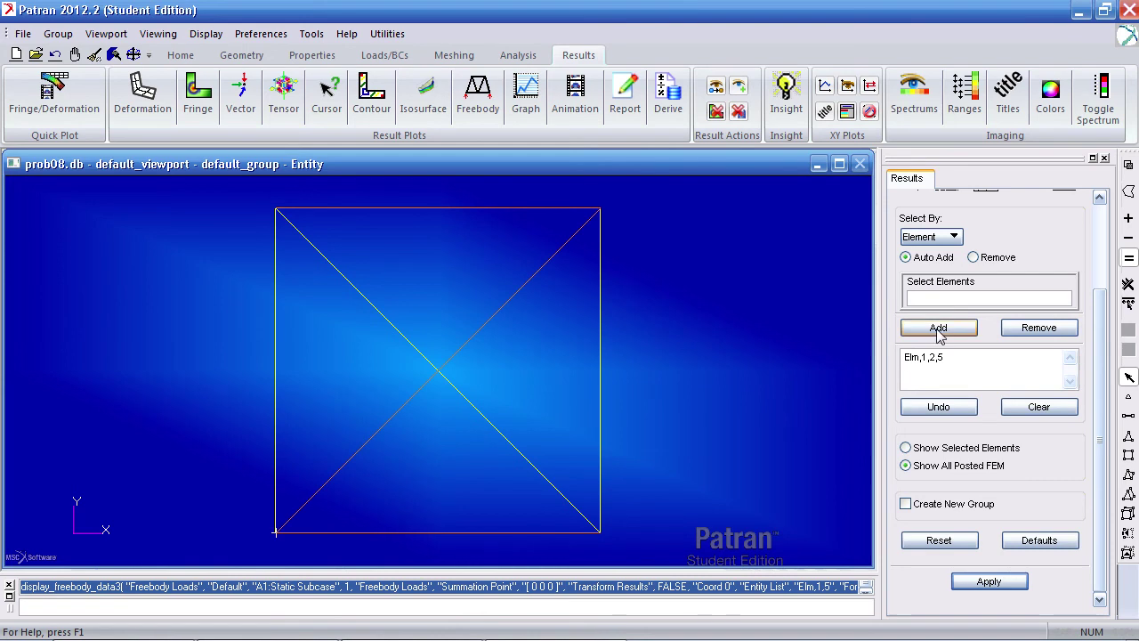
{"action": "left_click", "coordinate": [988, 581]}
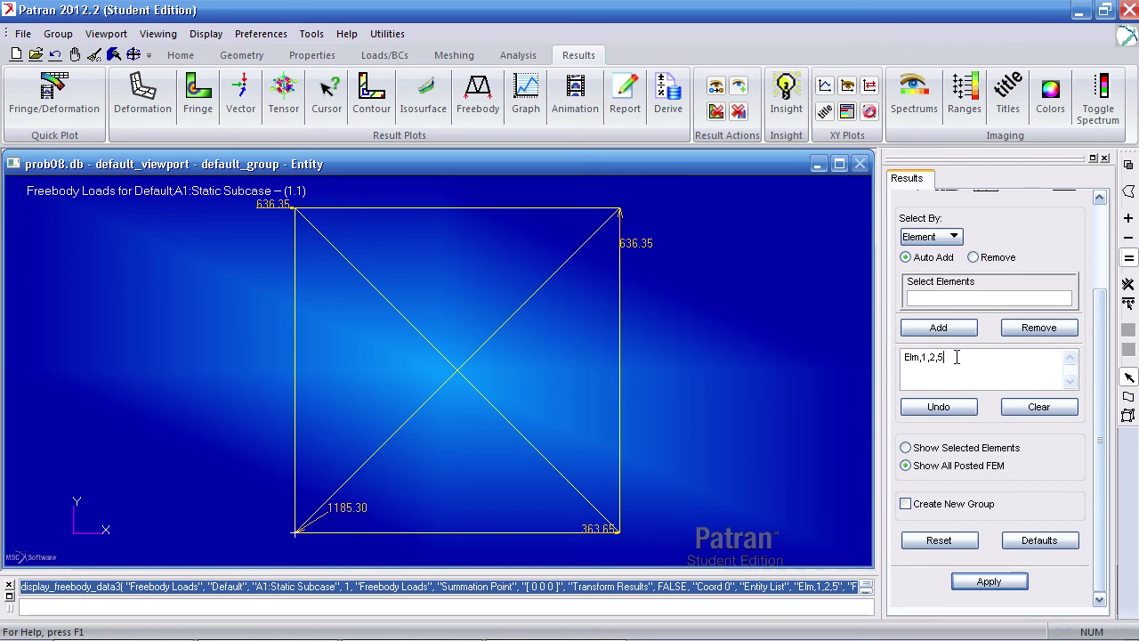
{"action": "left_click", "coordinate": [1032, 406]}
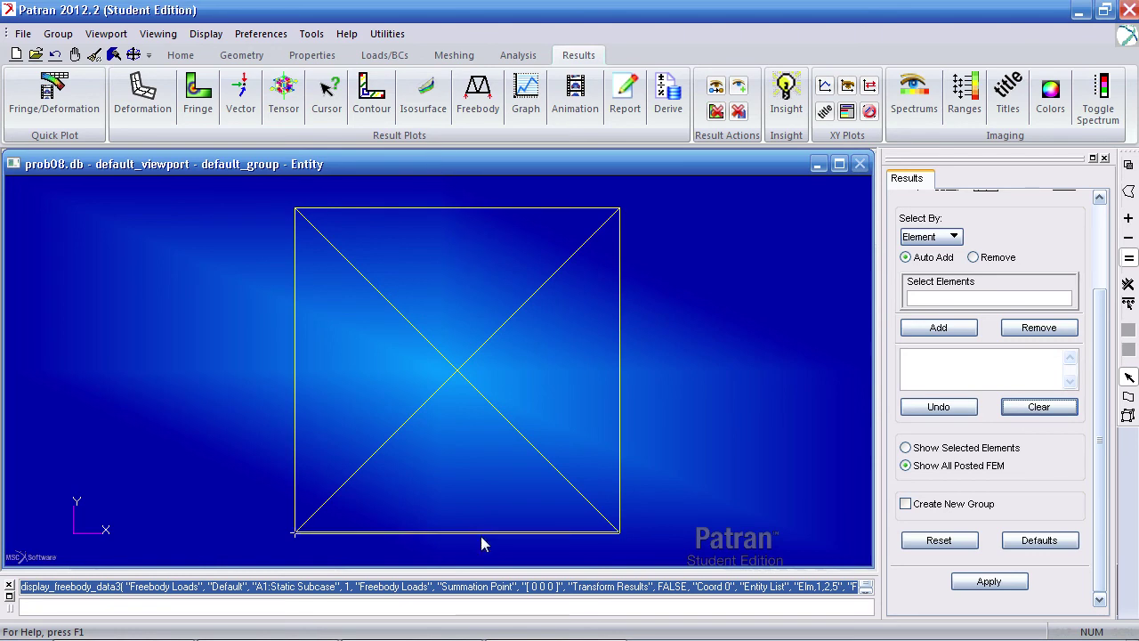
Step: Check the manual figures, then return to Patran to pick new elements
{"action": "left_click", "coordinate": [98, 625]}
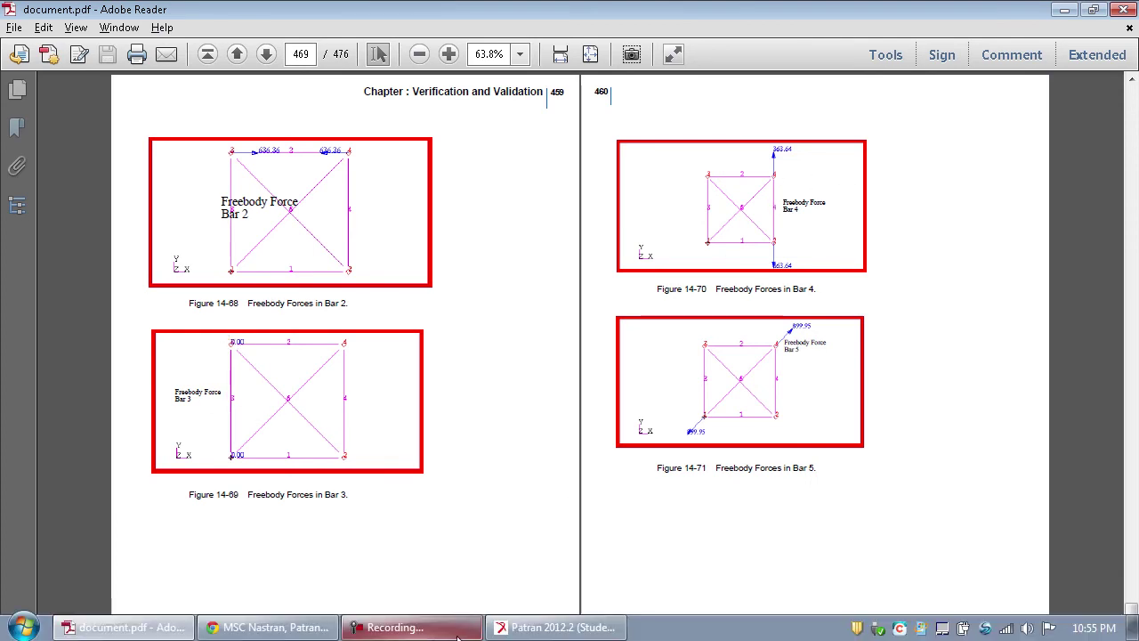
{"action": "left_click", "coordinate": [556, 626]}
{"action": "left_click", "coordinate": [977, 327]}
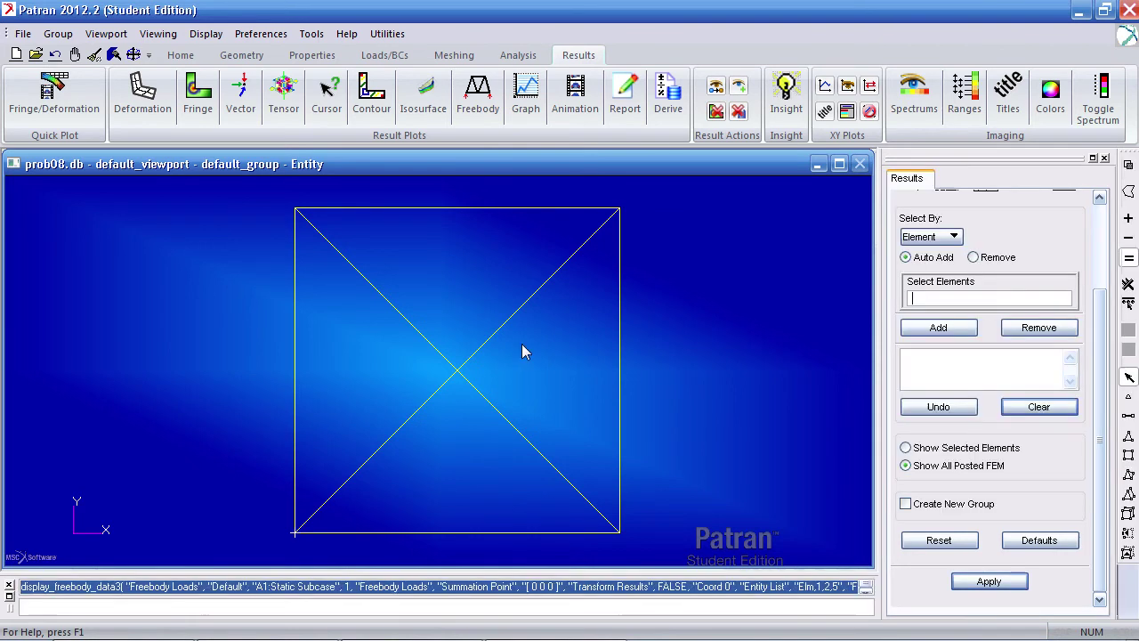
Step: Plot freebody loads for elements 3 and 6, then clear them from the list
{"action": "left_click", "coordinate": [295, 376]}
{"action": "left_click", "coordinate": [620, 331]}
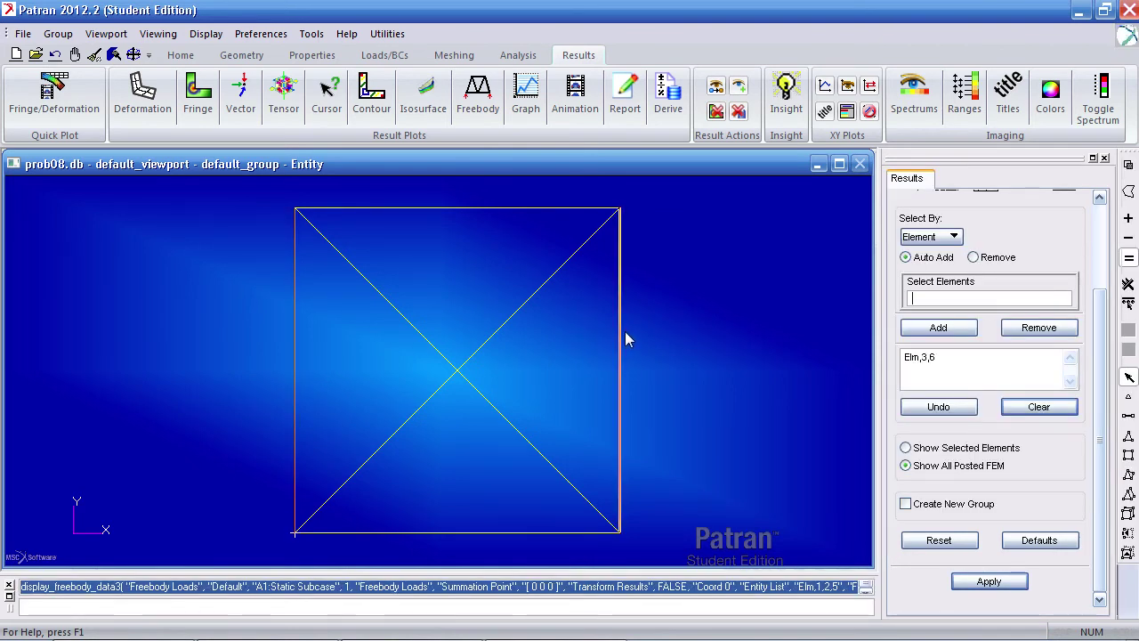
{"action": "left_click", "coordinate": [989, 581]}
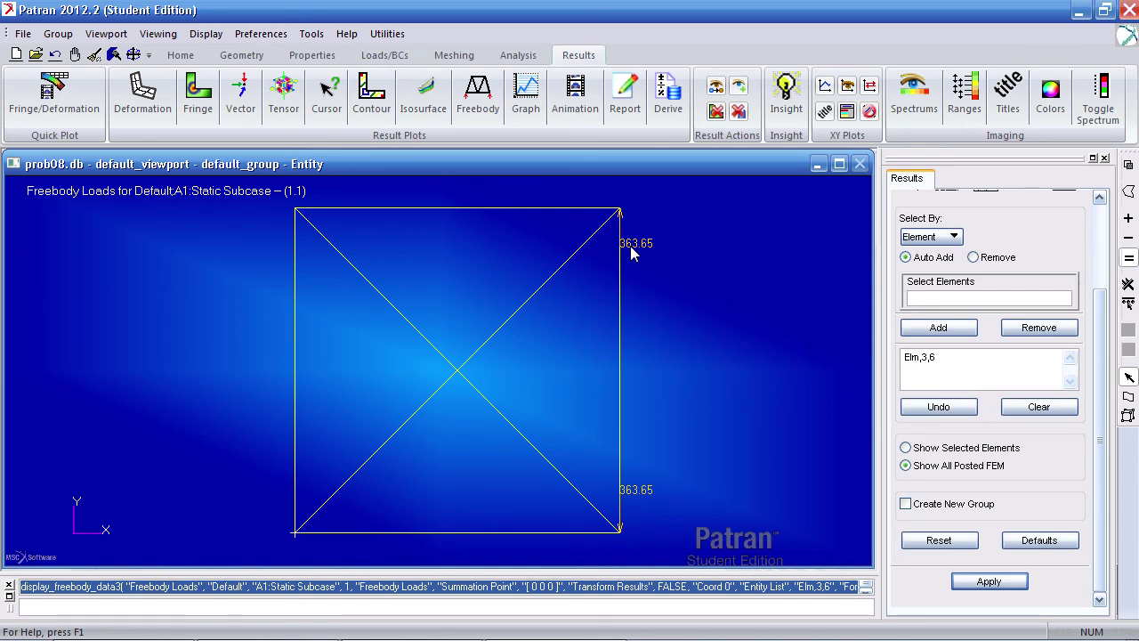
{"action": "left_click", "coordinate": [919, 357]}
{"action": "left_click", "coordinate": [1063, 411]}
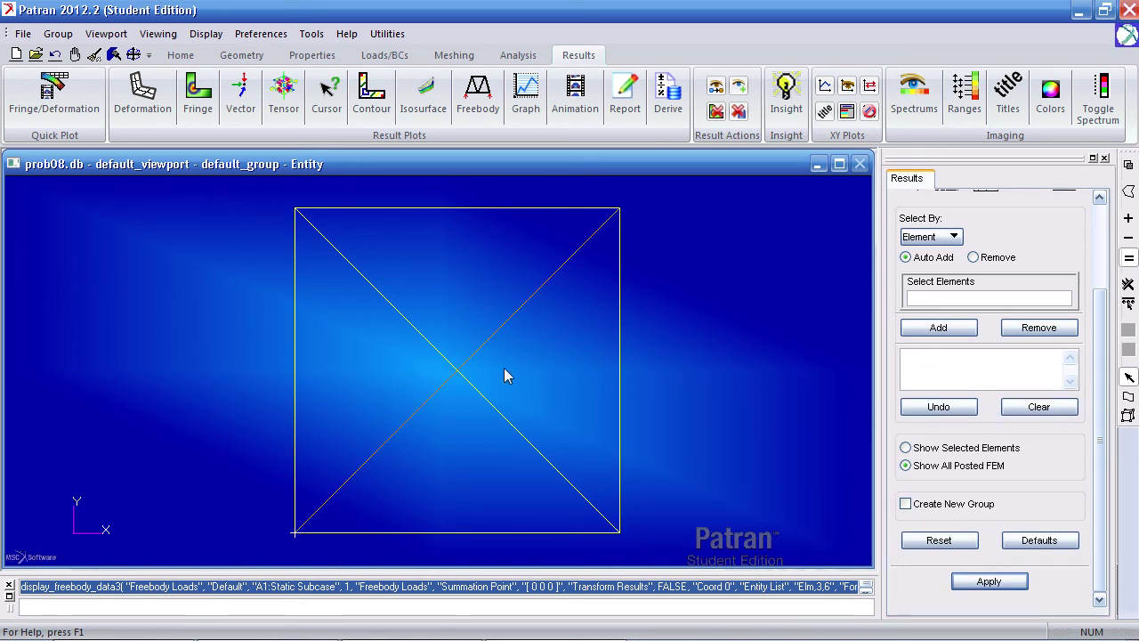
Step: Plot freebody loads for elements 2 and 4 (514.28, 899.93) and bring up the manual
{"action": "left_click", "coordinate": [942, 297]}
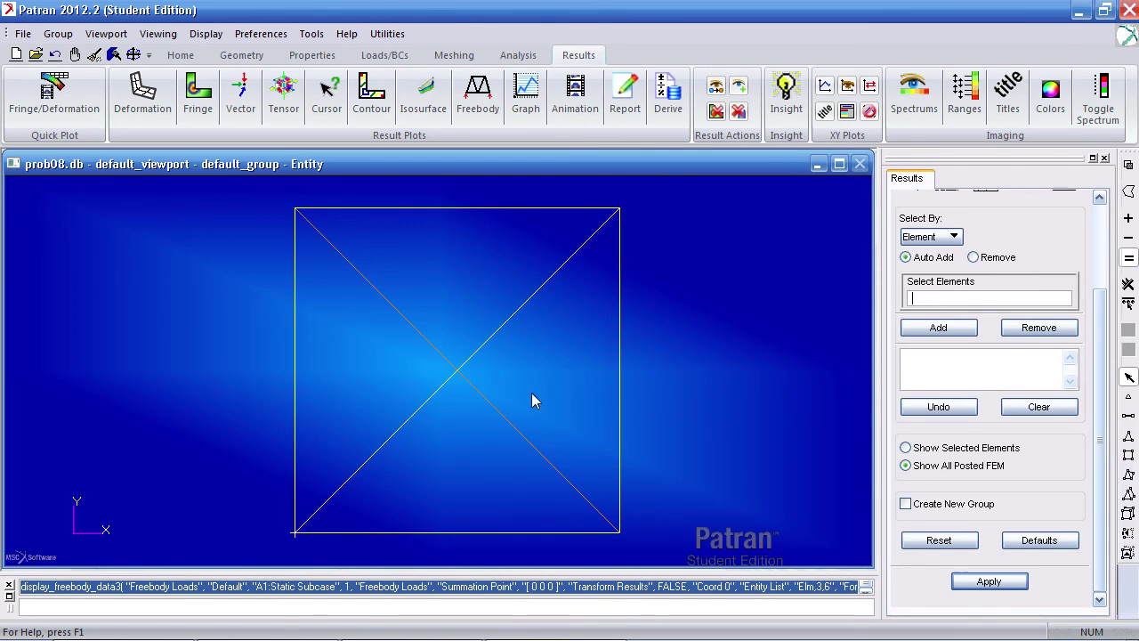
{"action": "left_click", "coordinate": [496, 410]}
{"action": "left_click", "coordinate": [475, 350]}
{"action": "left_click", "coordinate": [988, 580]}
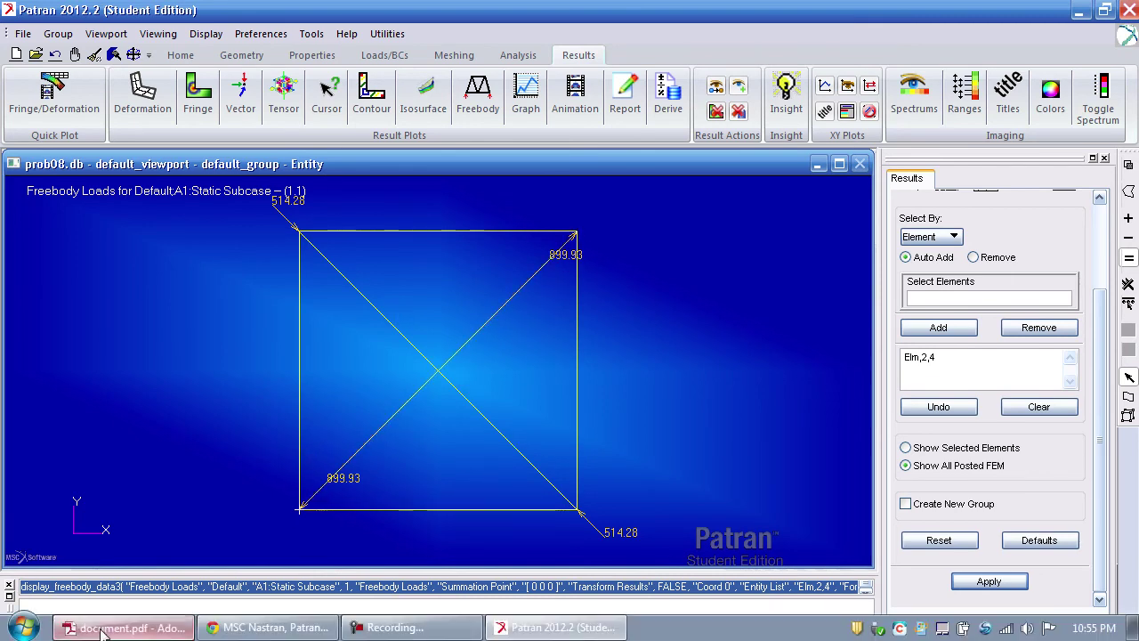
{"action": "left_click", "coordinate": [125, 627]}
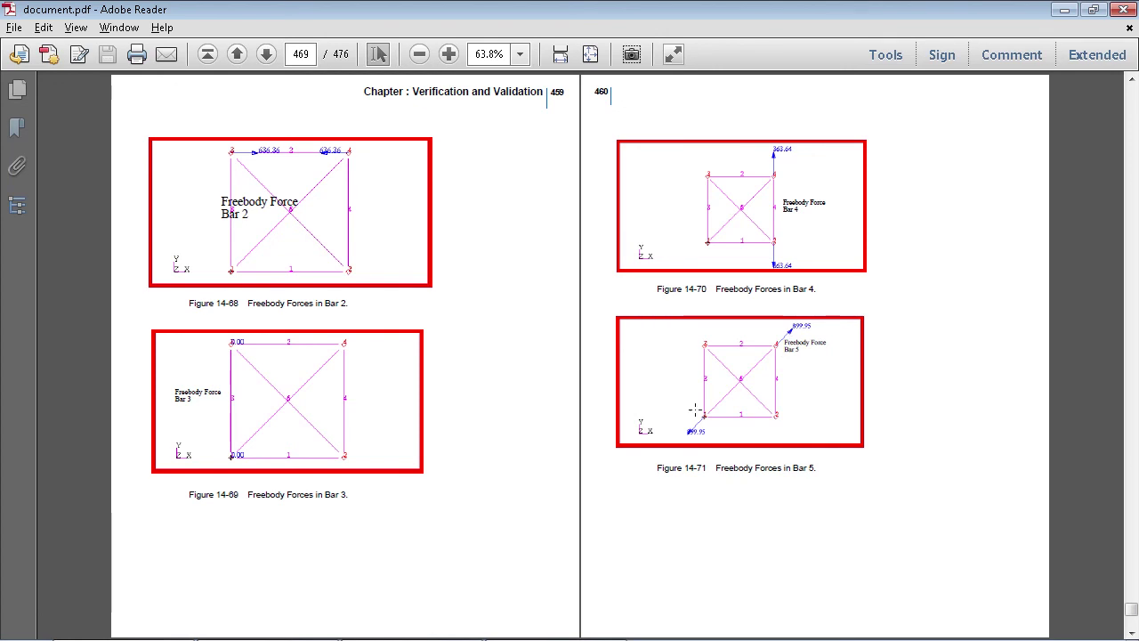
Step: Scroll to the Bar 6 and Entire Truss figures, highlight the Figure 14-73 caption
{"action": "scroll", "coordinate": [655, 420], "scroll_direction": "down", "scroll_amount": 2}
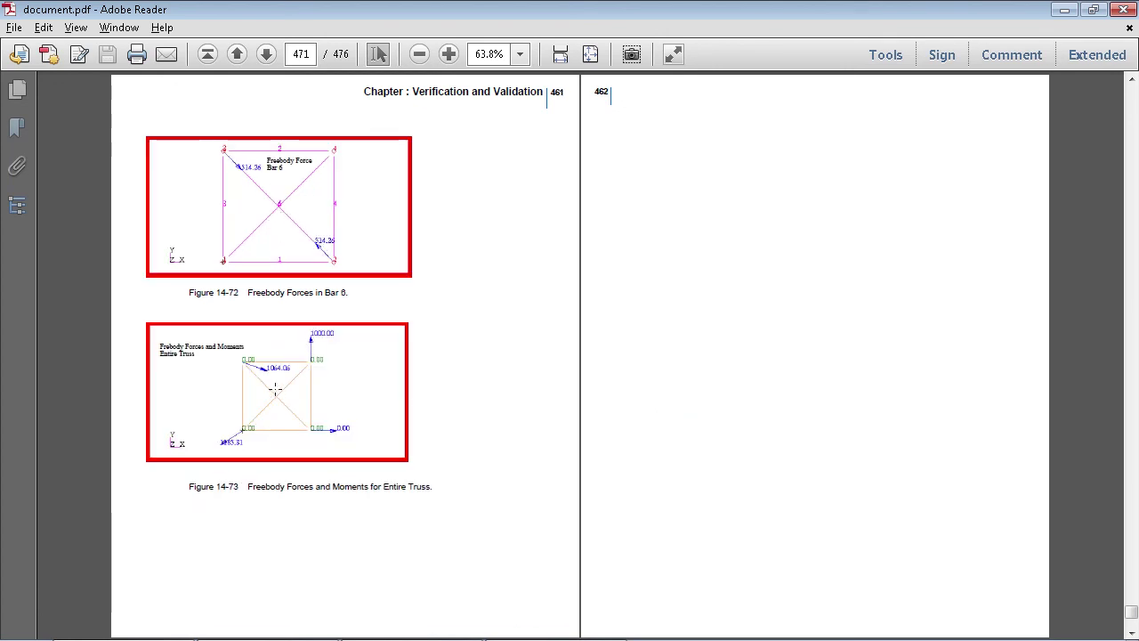
{"action": "left_click_drag", "start_coordinate": [248, 486], "coordinate": [405, 485]}
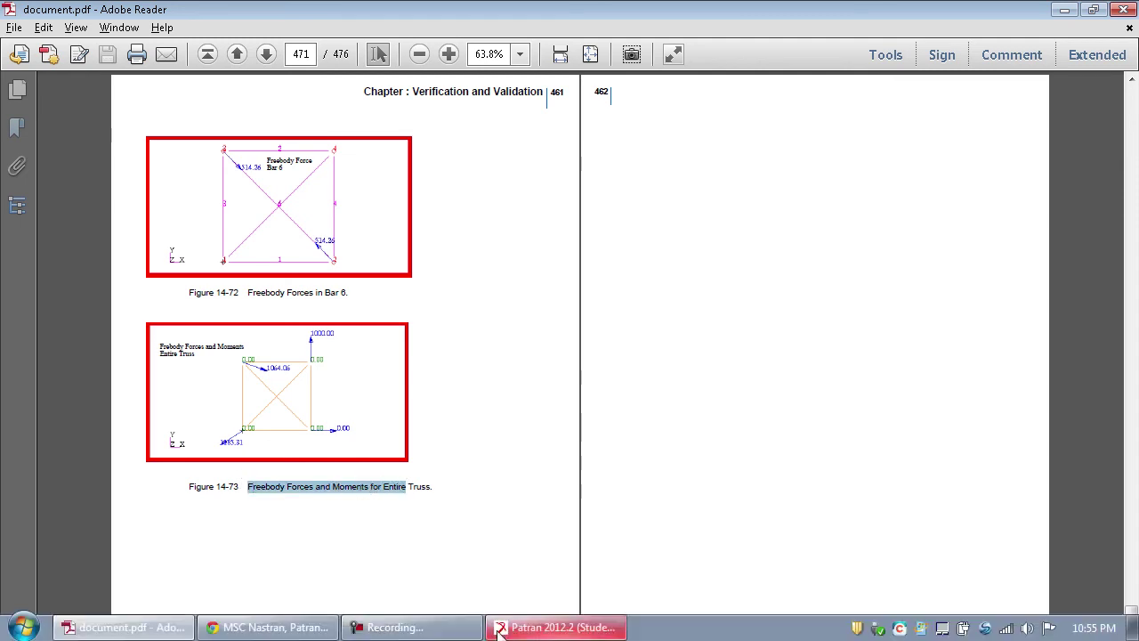
{"action": "left_click", "coordinate": [547, 628]}
{"action": "scroll", "coordinate": [1096, 331], "scroll_direction": "up", "scroll_amount": 2}
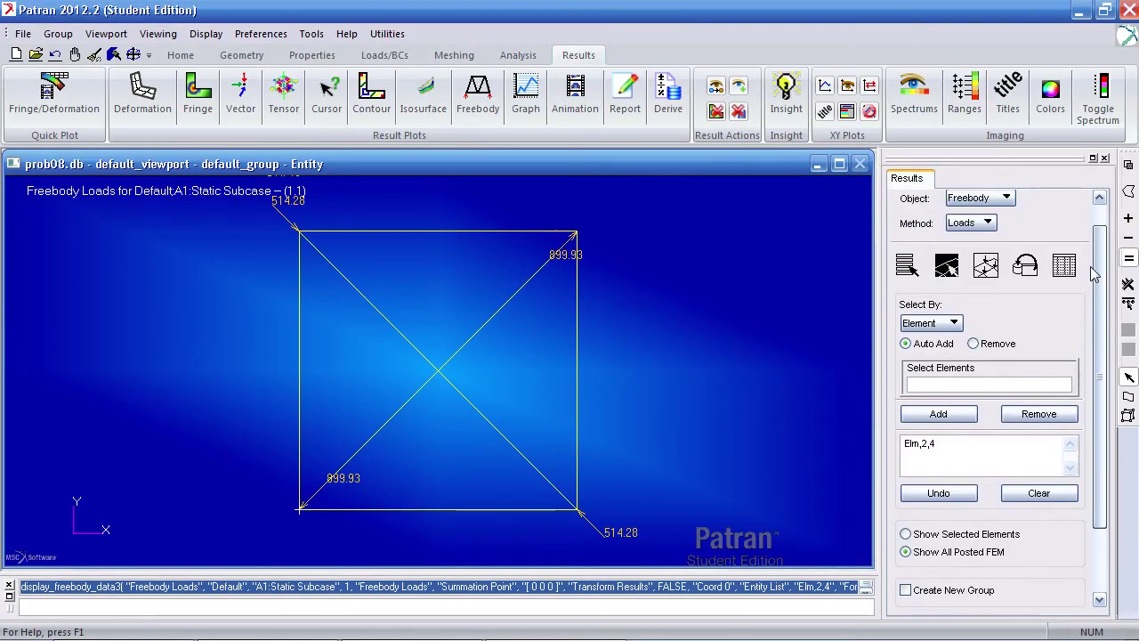
Step: Set the freebody display attributes to show both forces and moments
{"action": "left_click", "coordinate": [986, 265]}
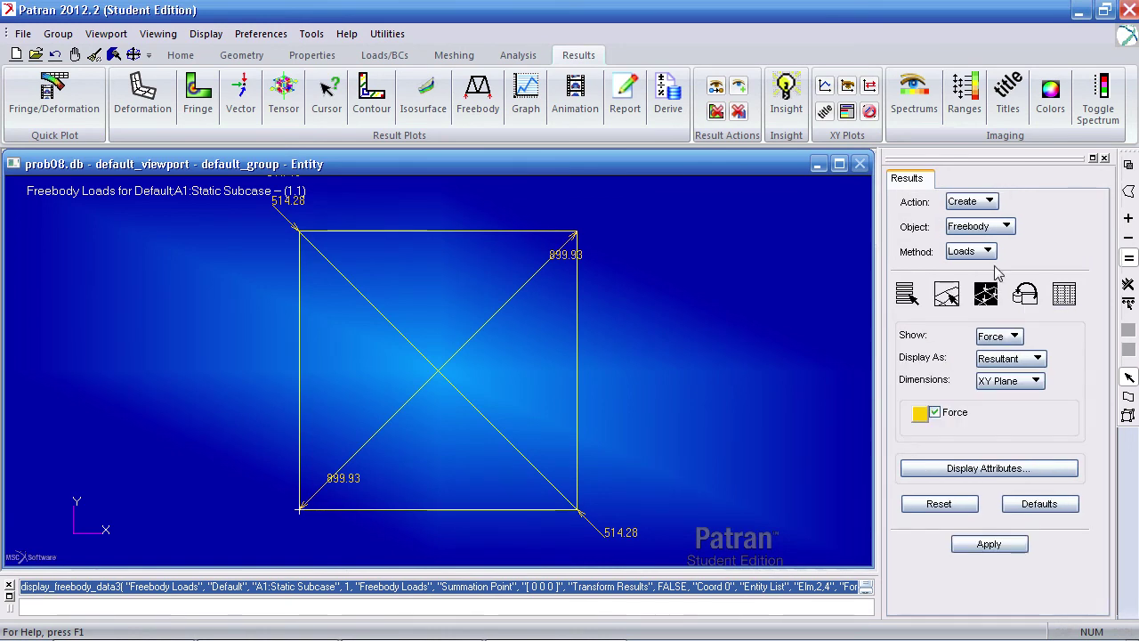
{"action": "left_click", "coordinate": [1015, 334]}
{"action": "left_click", "coordinate": [1017, 392]}
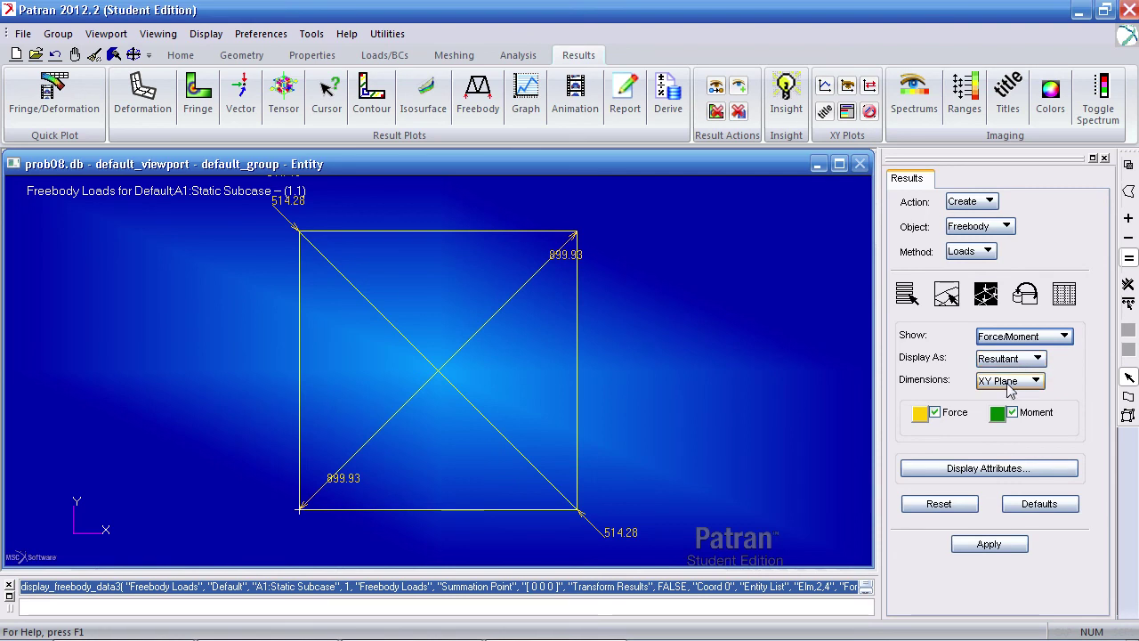
Step: Clear elements 2 and 4 and plot the entire truss freebody: 1064.07, 1000.00, 1185.30
{"action": "left_click", "coordinate": [943, 296]}
{"action": "left_click_drag", "start_coordinate": [941, 472], "coordinate": [904, 472]}
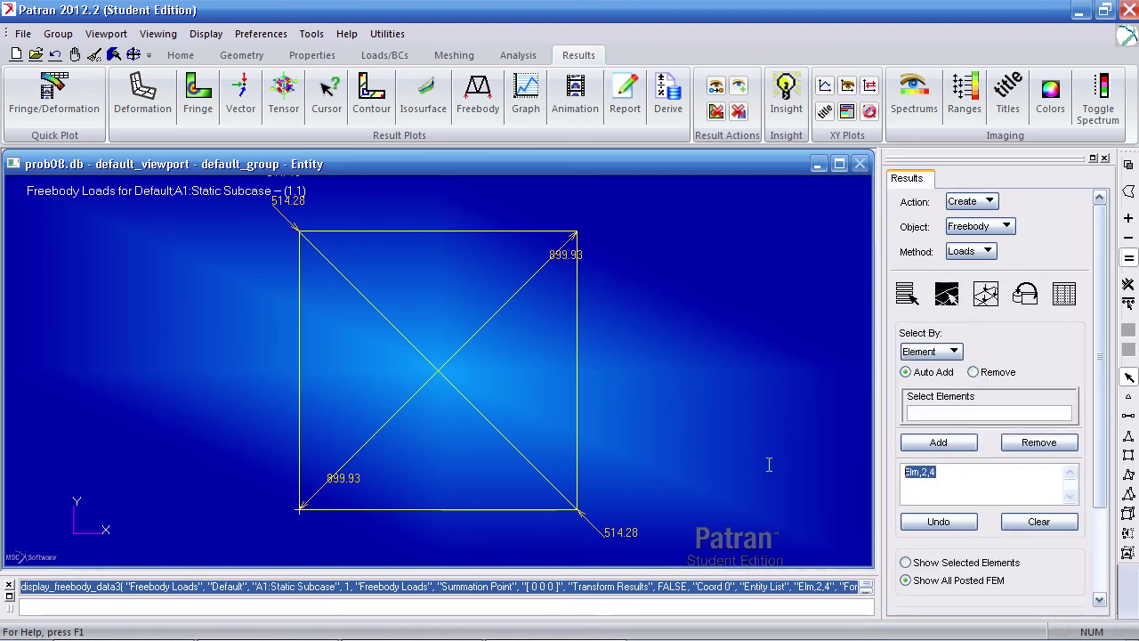
{"action": "left_click", "coordinate": [1014, 521]}
{"action": "scroll", "coordinate": [1014, 534], "scroll_direction": "down", "scroll_amount": 3}
{"action": "left_click", "coordinate": [1010, 585]}
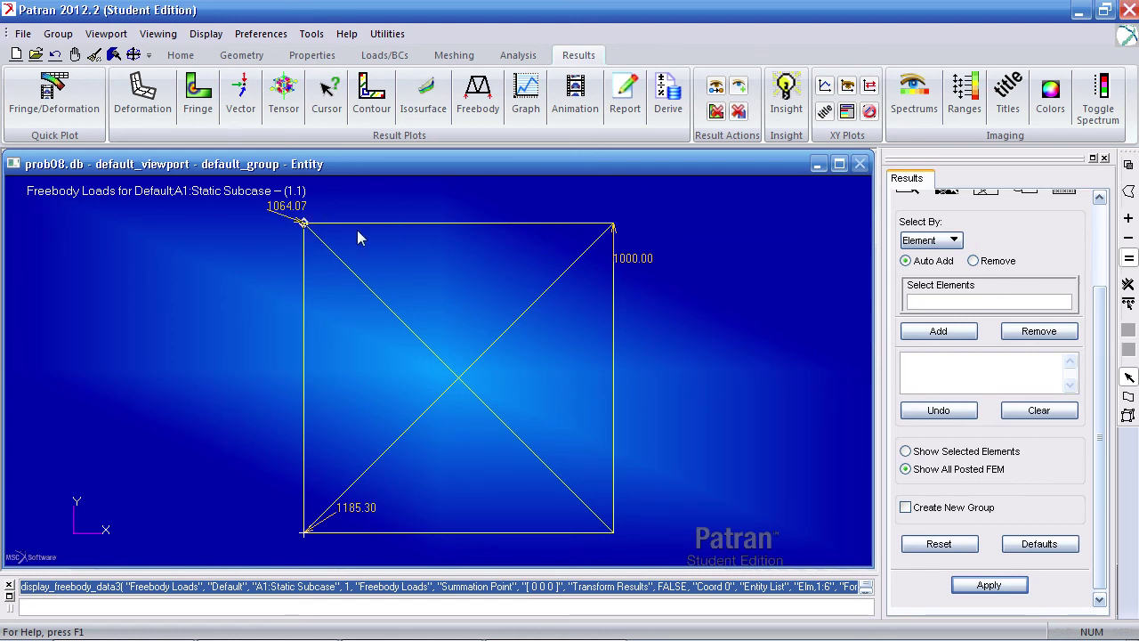
{"action": "left_click", "coordinate": [173, 632]}
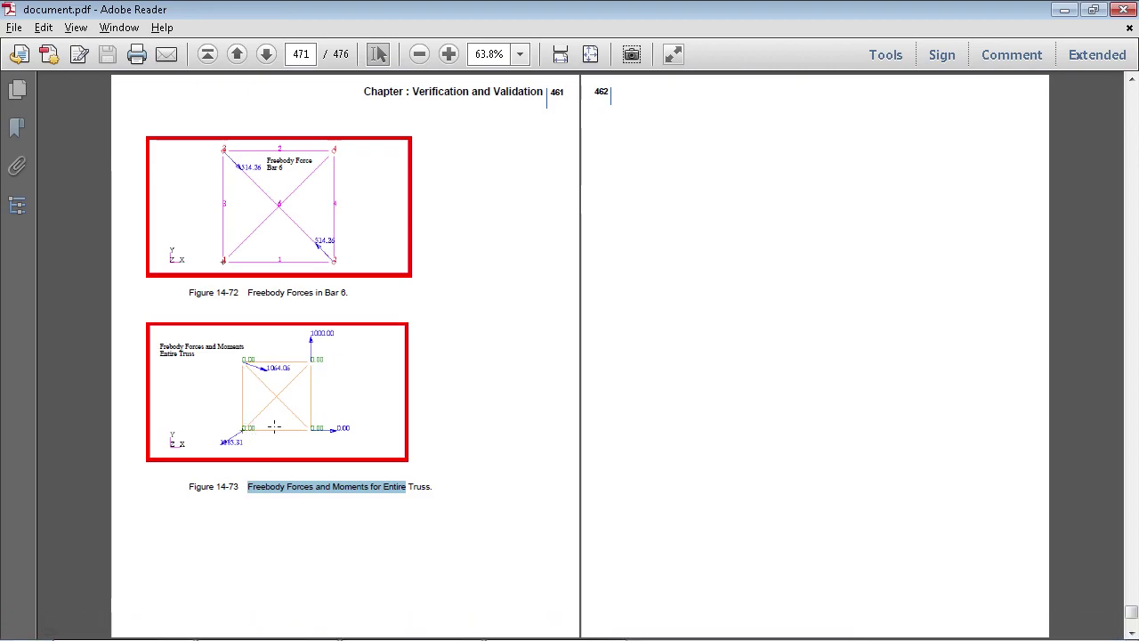
Step: View the manual's Entire Truss figure at 100%, compare with Patran's plot, then minimize Reader
{"action": "left_click", "coordinate": [449, 55]}
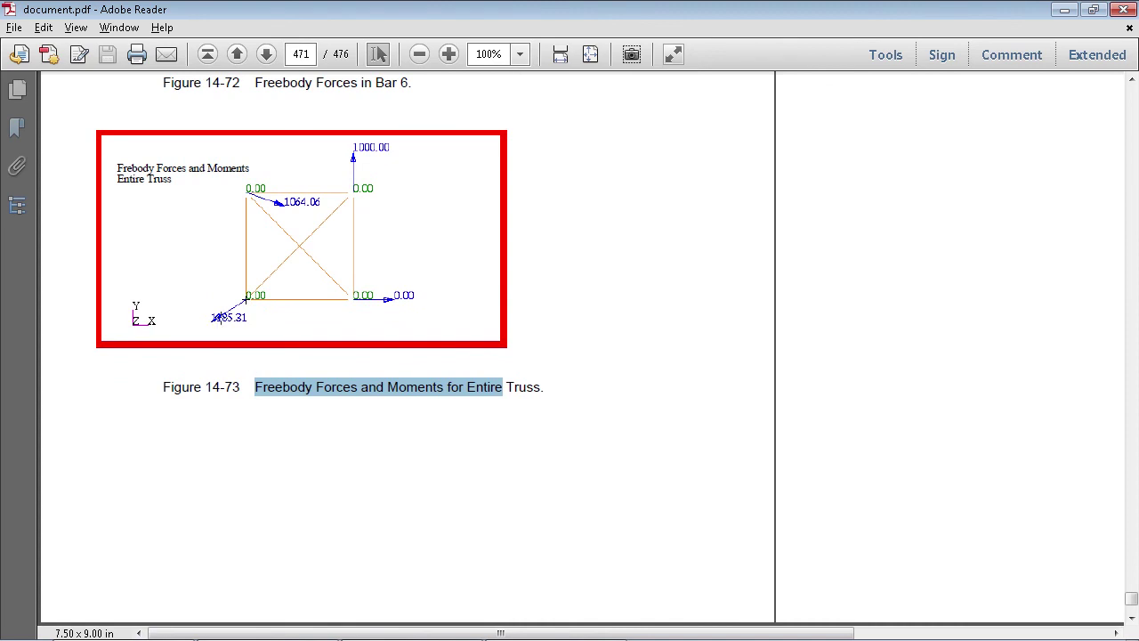
{"action": "mouse_move", "coordinate": [283, 633]}
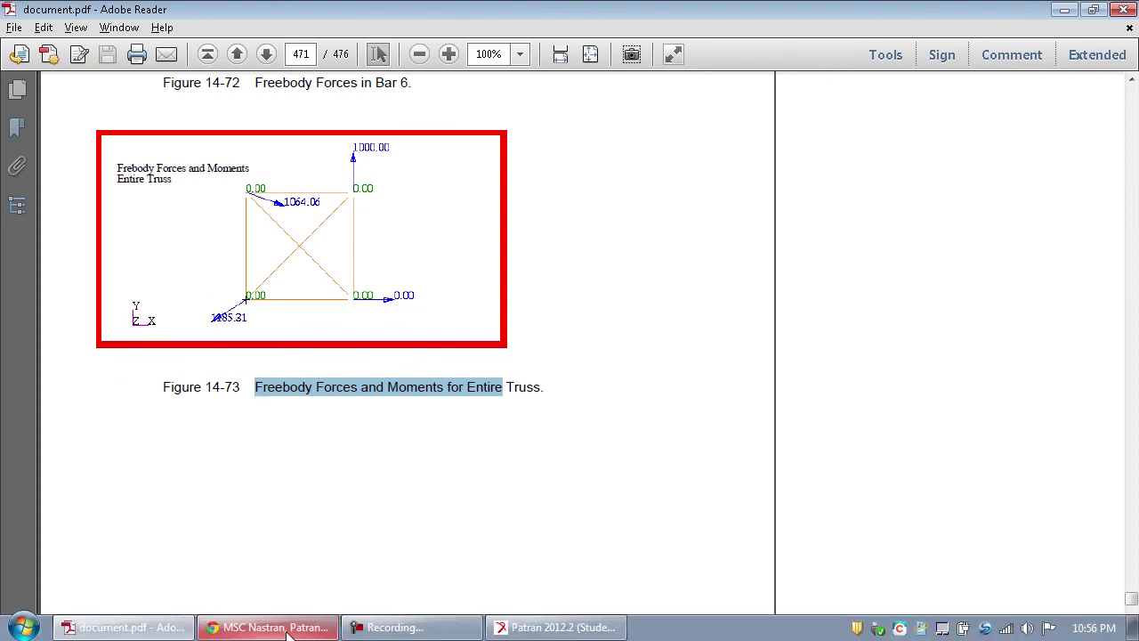
{"action": "left_click", "coordinate": [498, 627]}
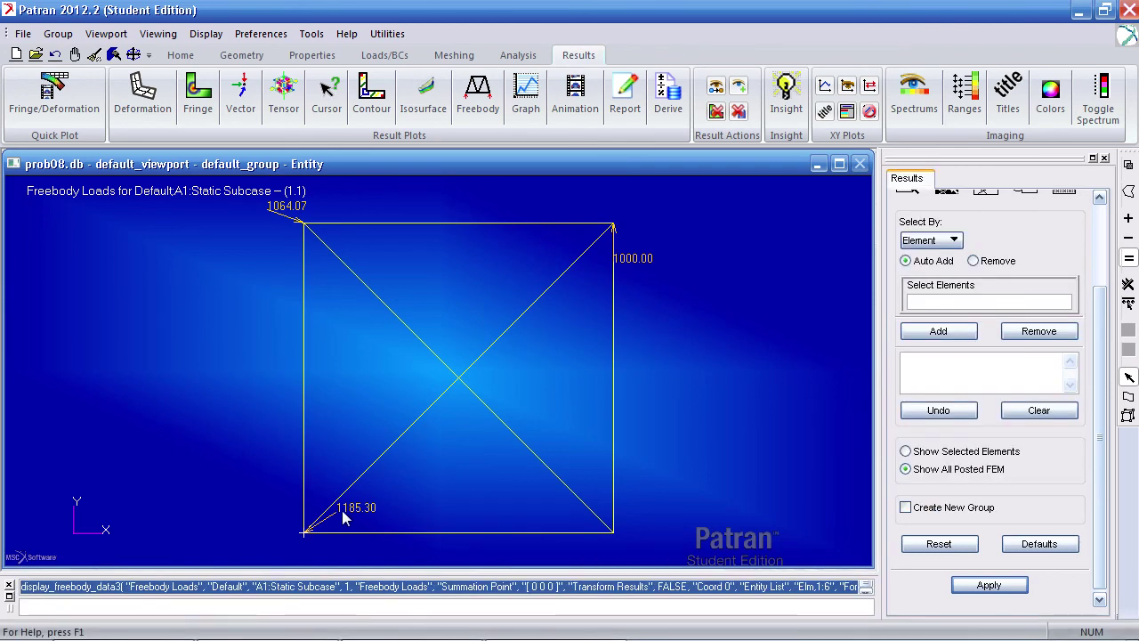
{"action": "left_click", "coordinate": [160, 627]}
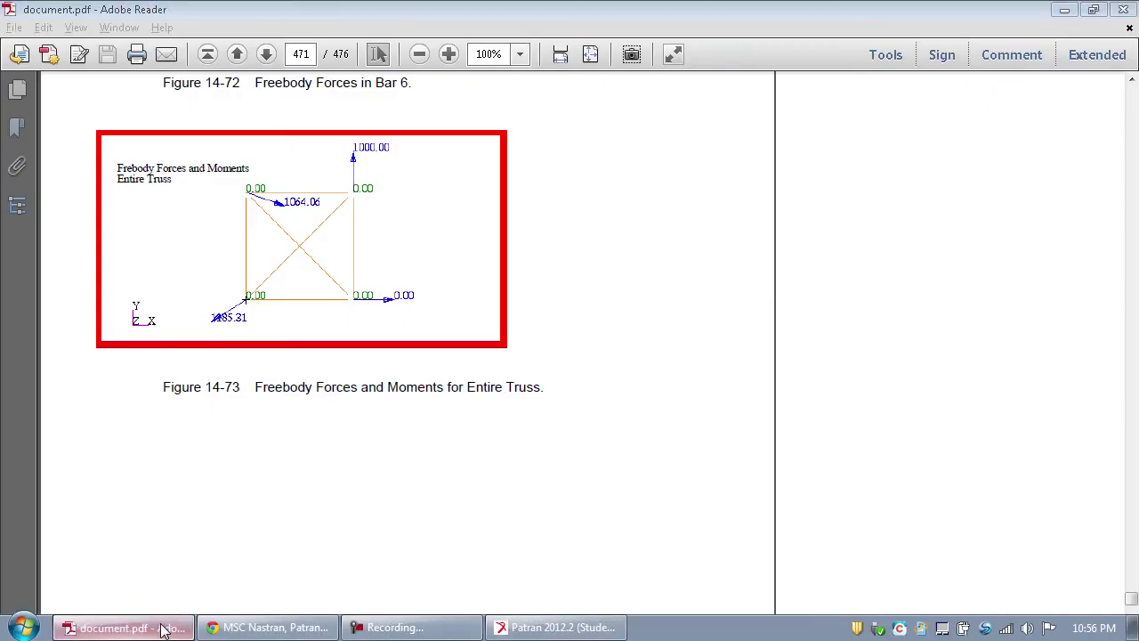
{"action": "left_click", "coordinate": [163, 628]}
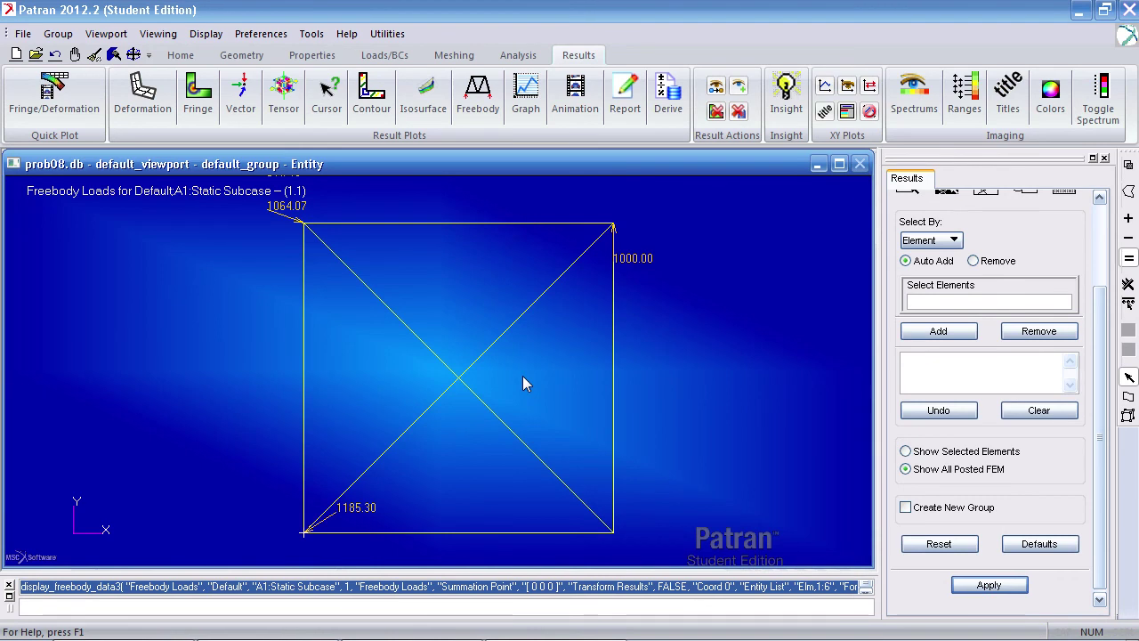